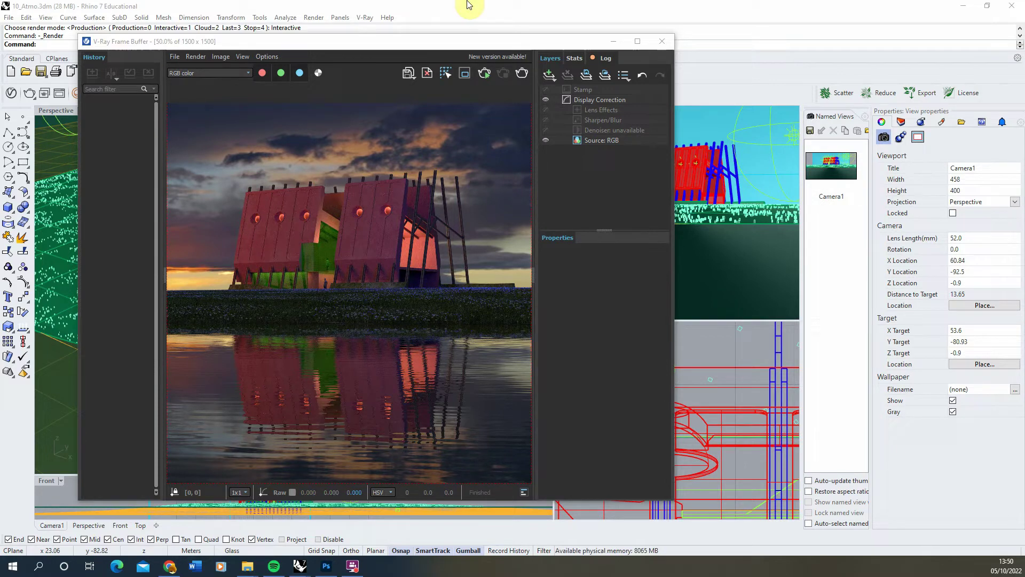
Hide the frame buffer, then enable Volumetric Environment with type Environment Fog in V-Ray Settings.
drag(506, 47, 659, 40)
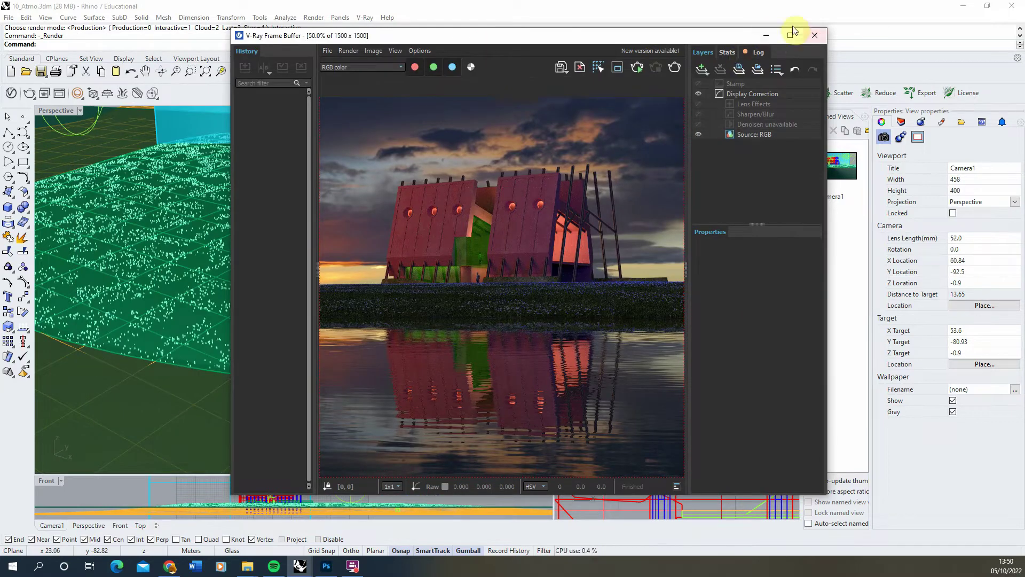
click(767, 34)
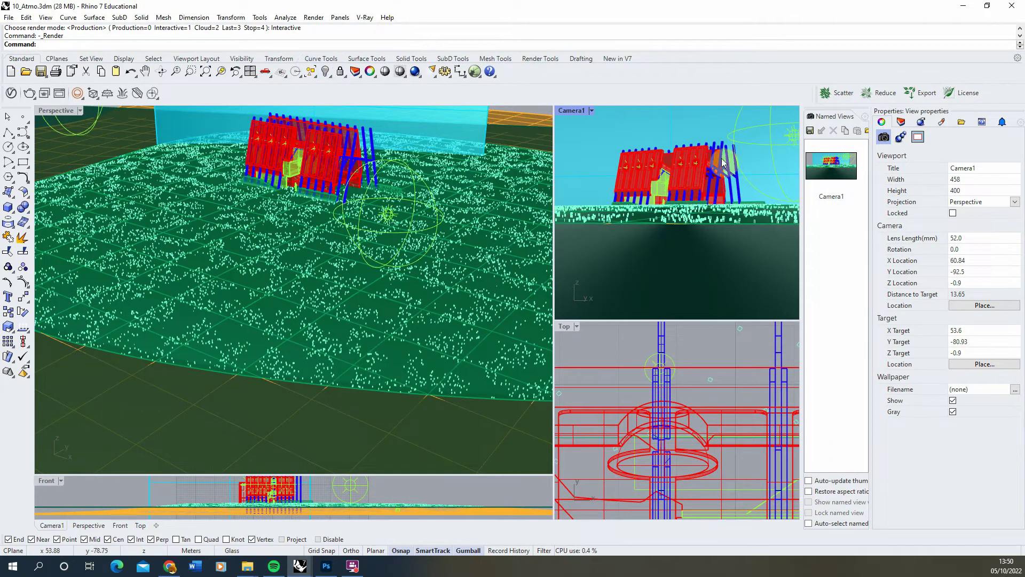
click(8, 99)
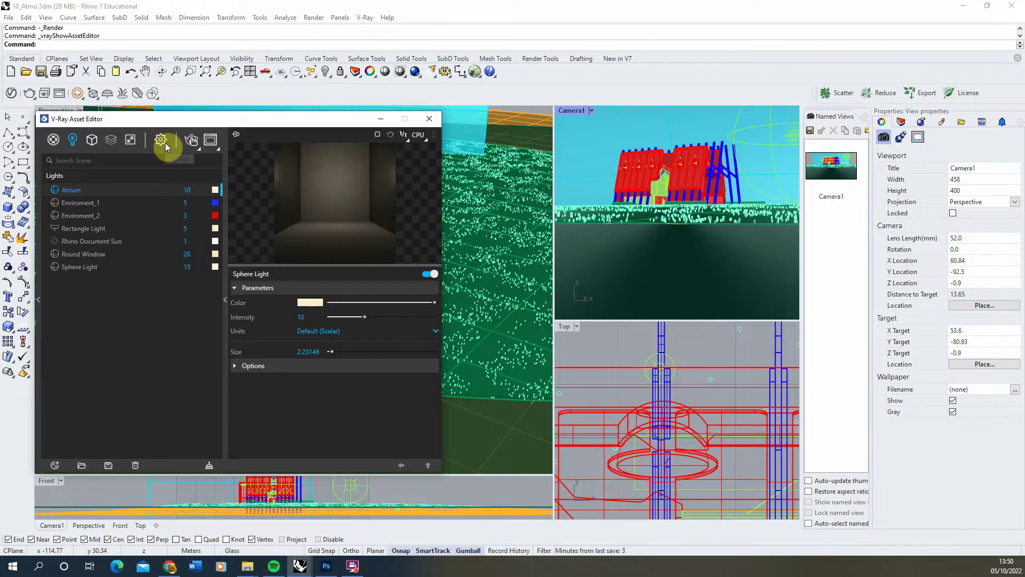
click(160, 140)
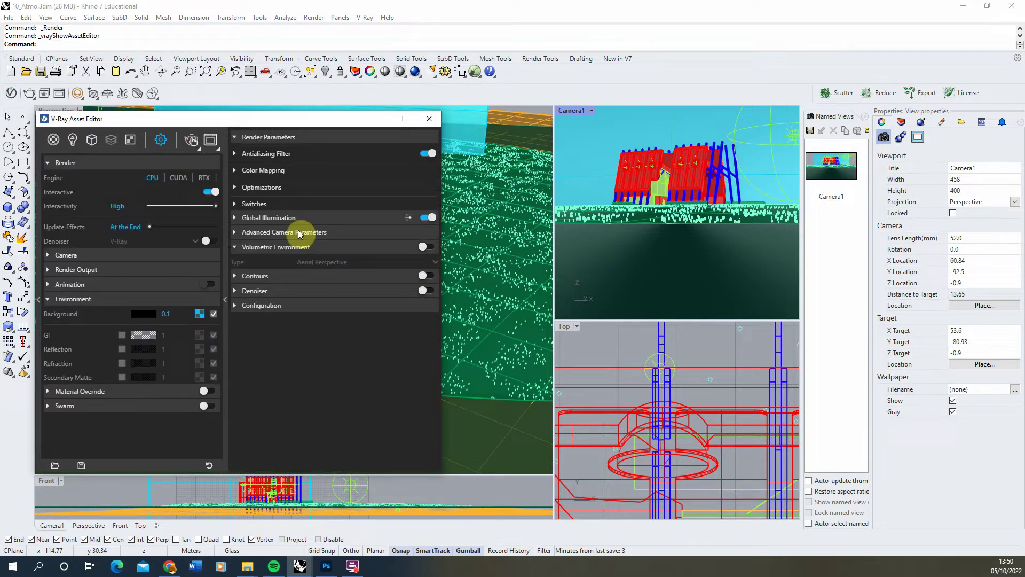
click(427, 247)
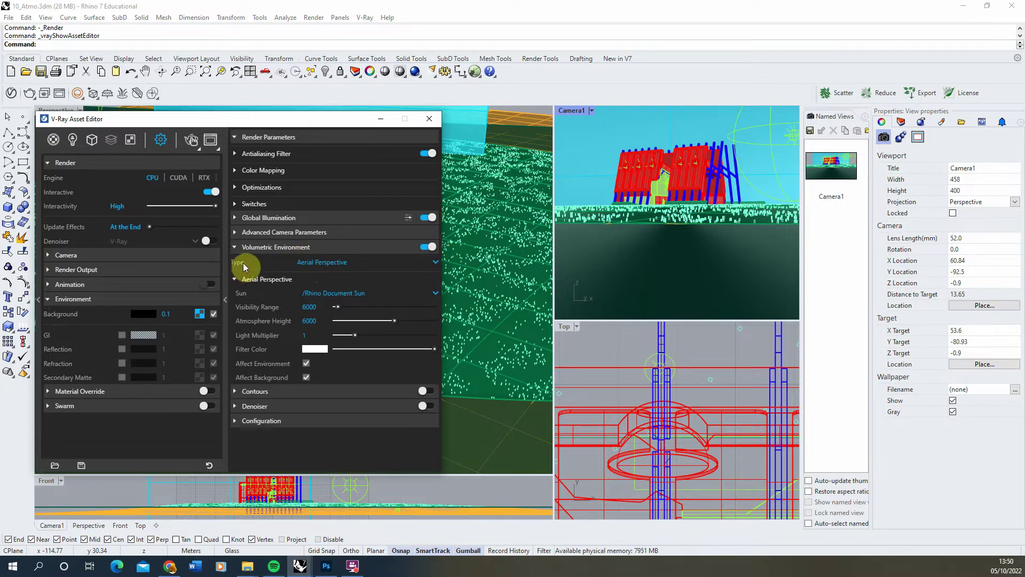
click(348, 263)
click(321, 290)
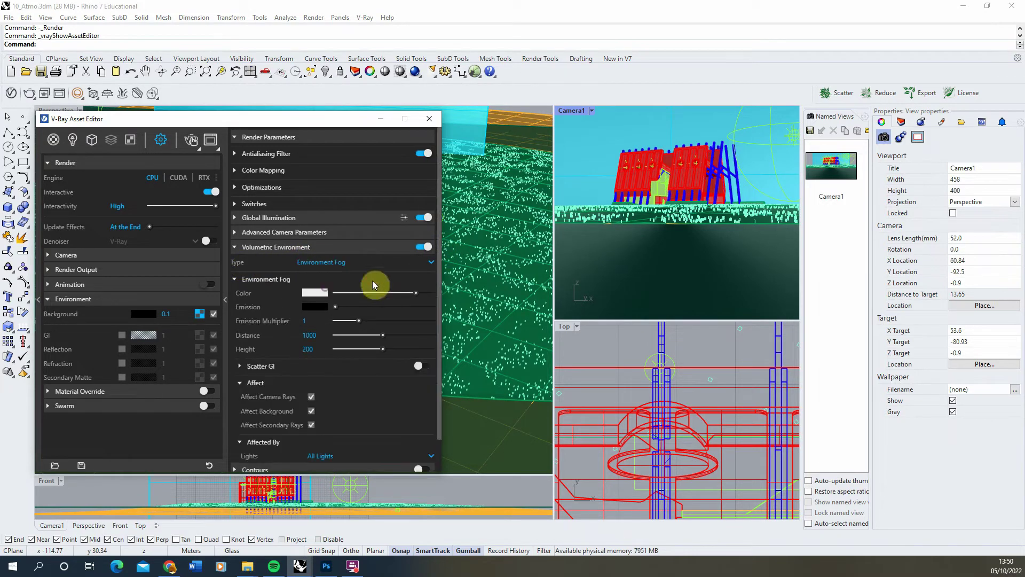
Place the frame buffer beside the fog settings and start a new render with Environment Fog.
drag(293, 122, 301, 110)
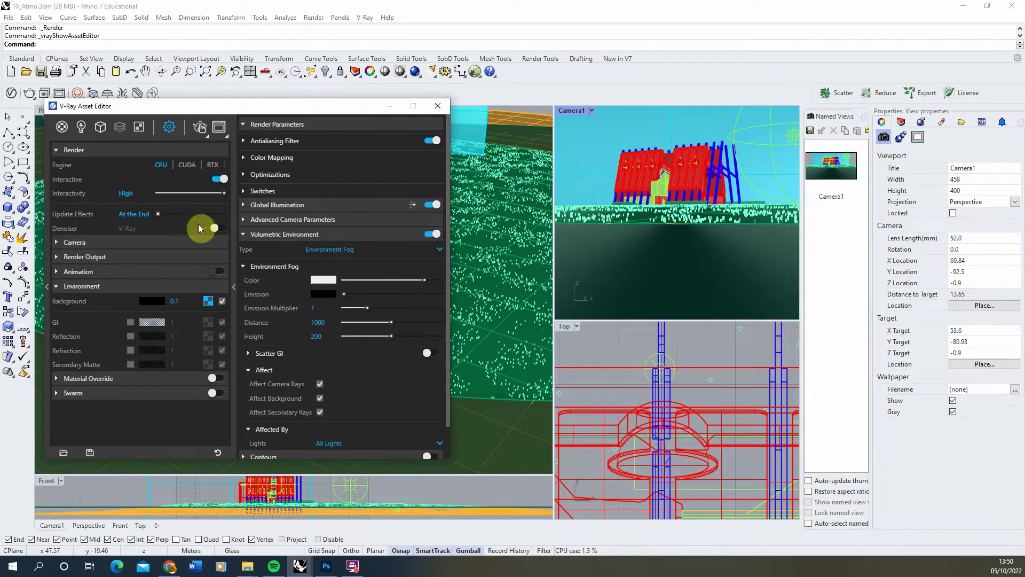
click(59, 94)
drag(280, 35, 432, 37)
drag(232, 113, 200, 147)
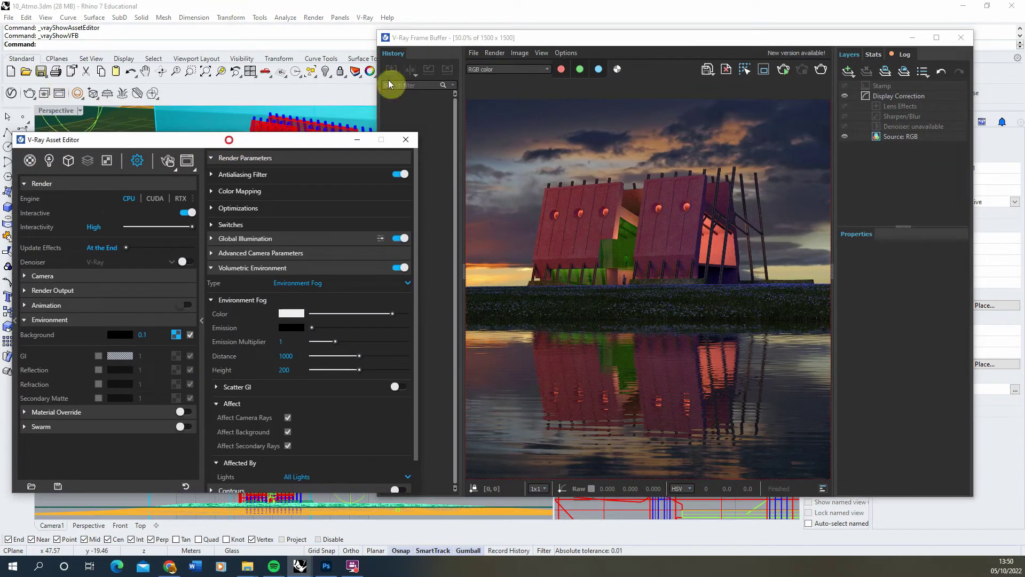
click(783, 70)
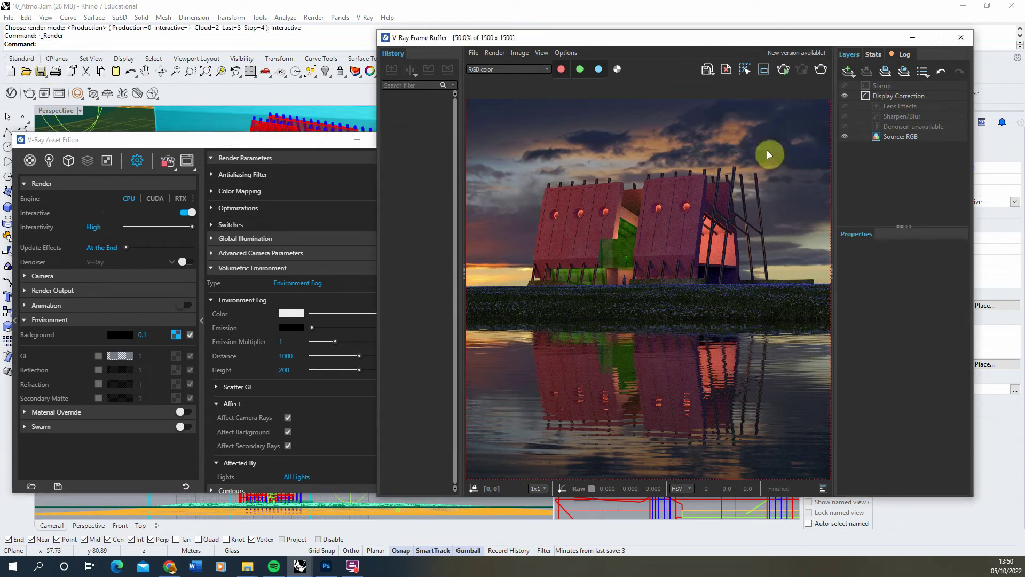
drag(269, 134, 279, 111)
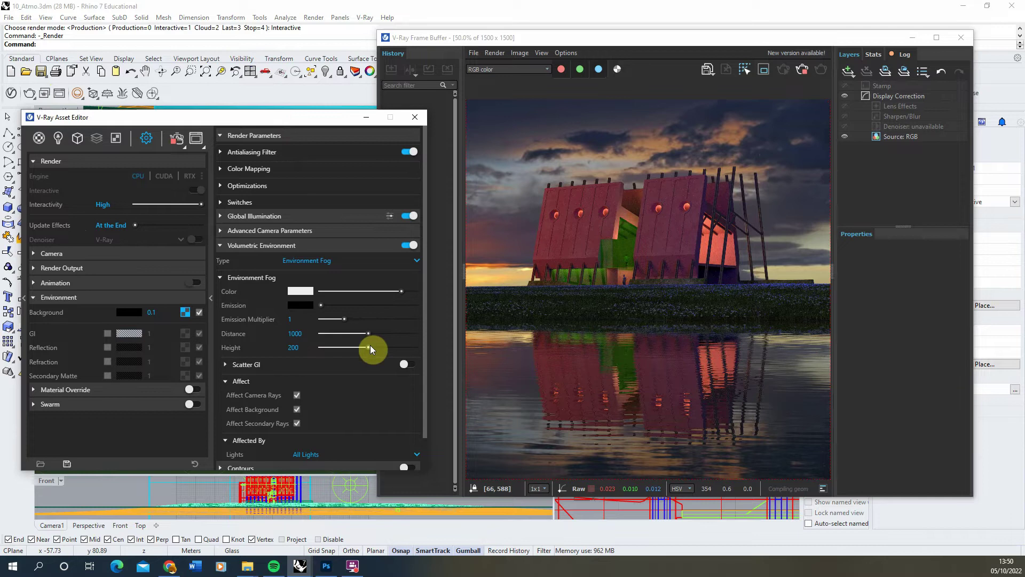
click(308, 308)
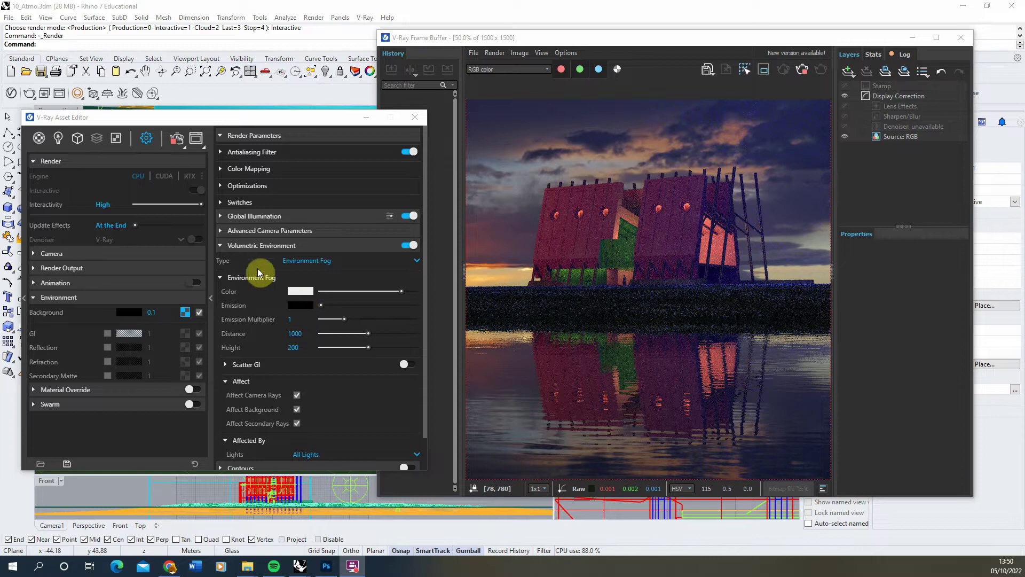
Push the fog colour slider to full white and set the fog distance to 100.
drag(401, 291, 416, 291)
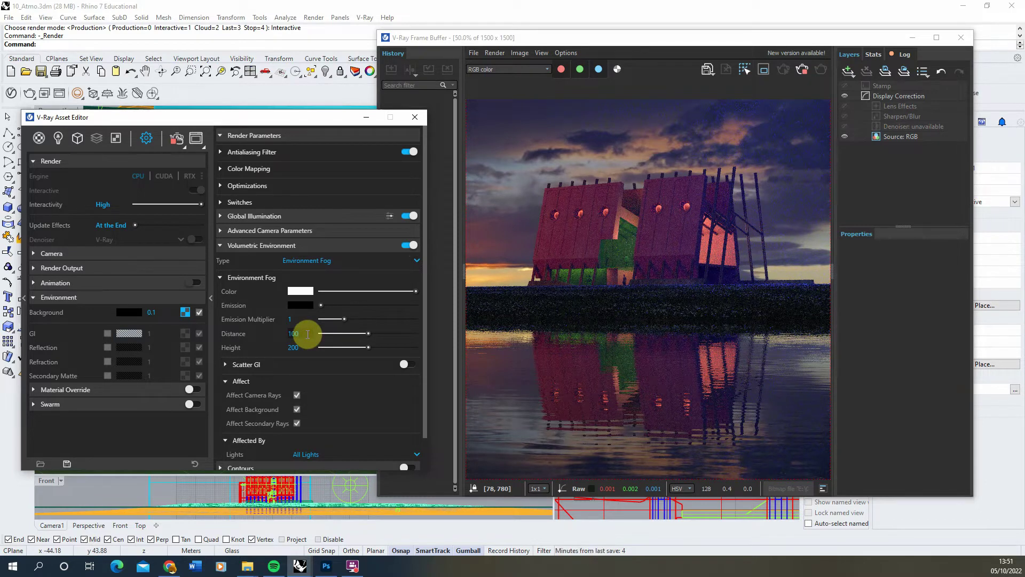
key(Return)
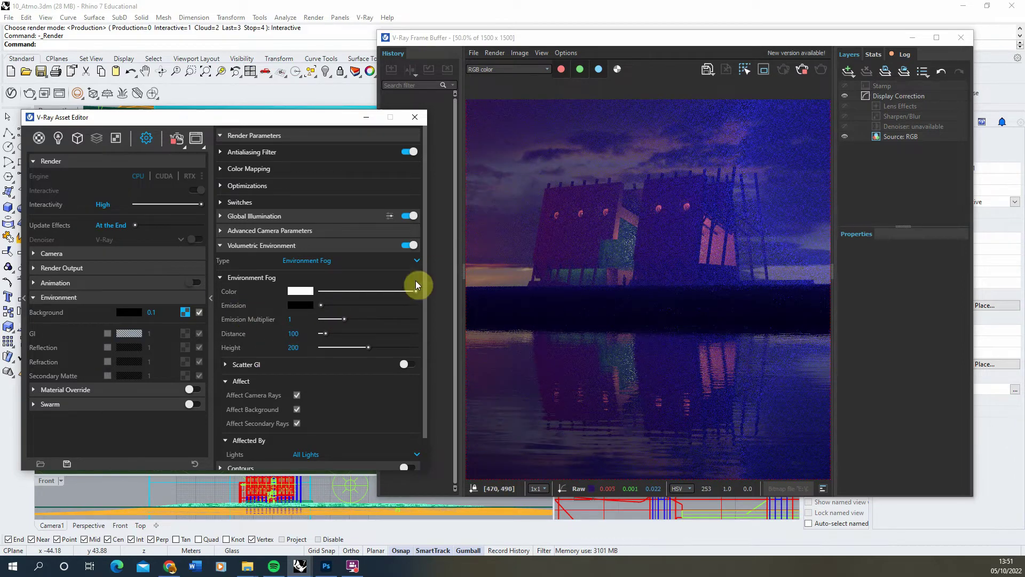
Set the Environment Fog distance to 150.
click(293, 334)
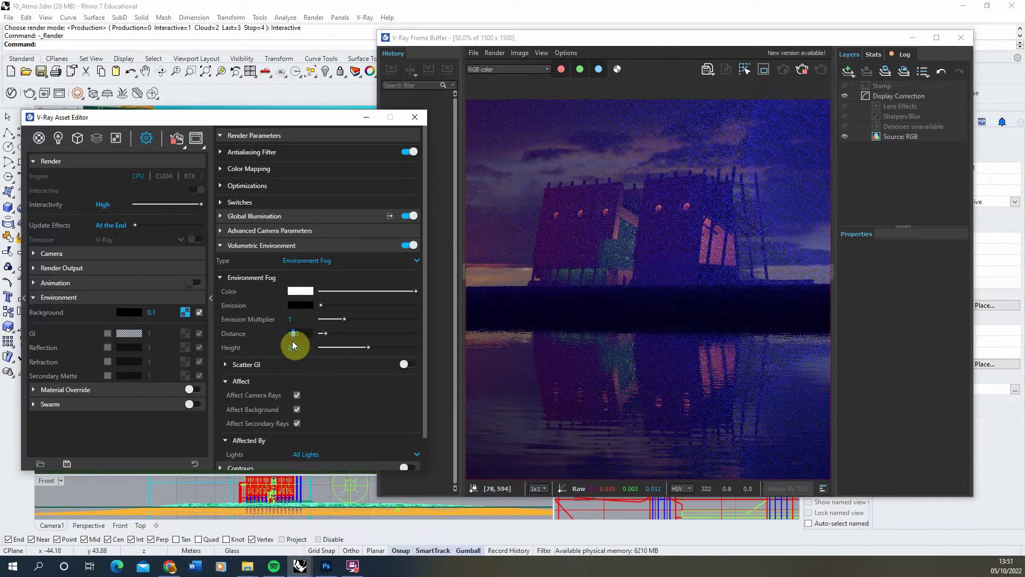
text(150)
key(Tab)
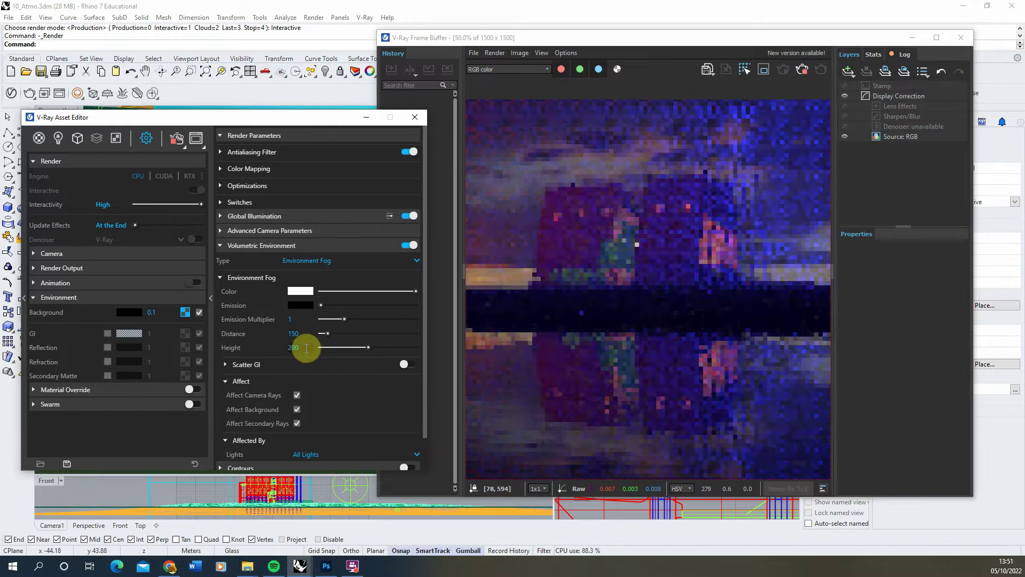
key(Return)
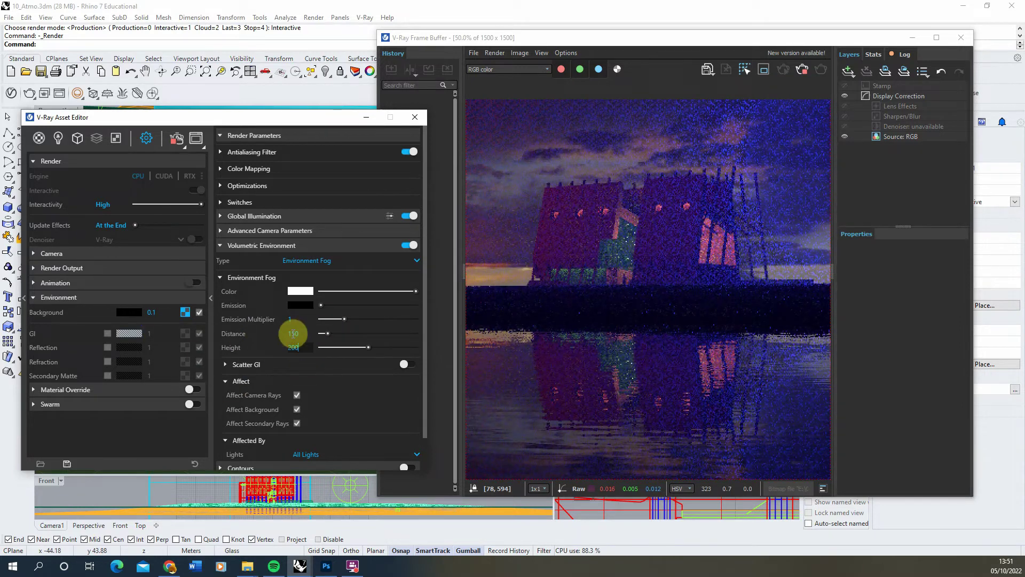
Try fog heights of 1 and 17, settling on a fog height of 10.
click(308, 348)
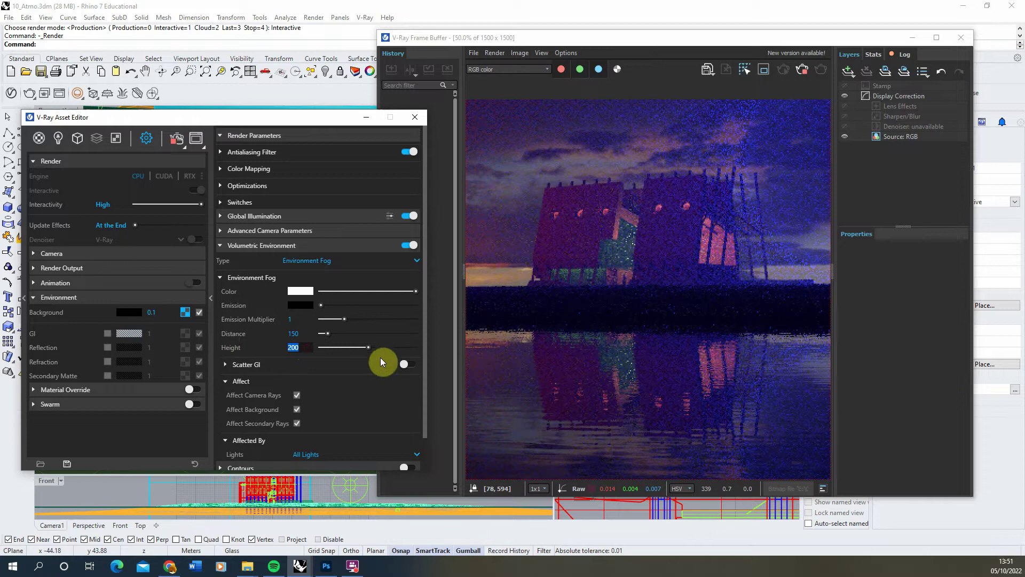
text(1)
key(Return)
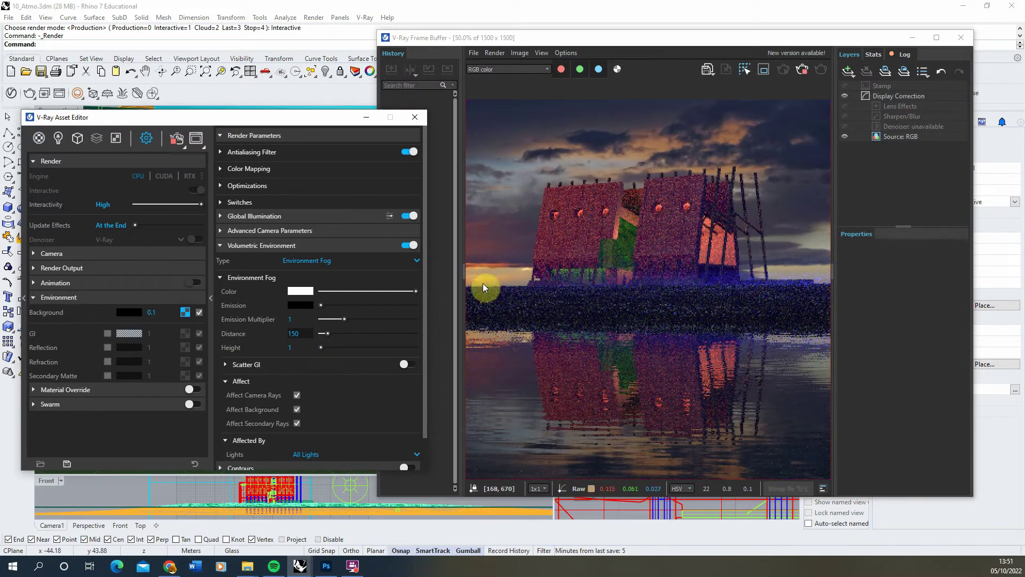
click(296, 333)
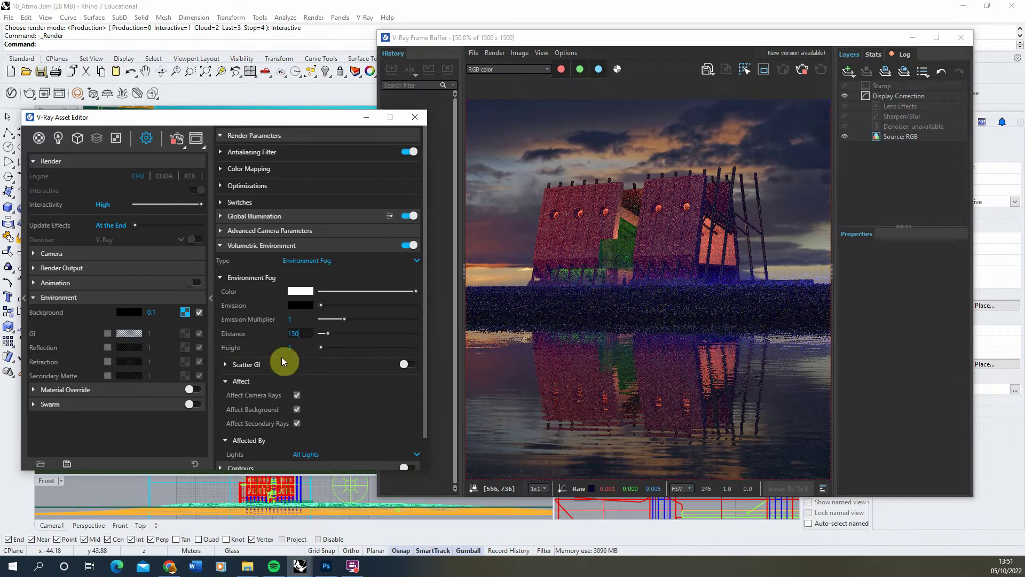
click(304, 348)
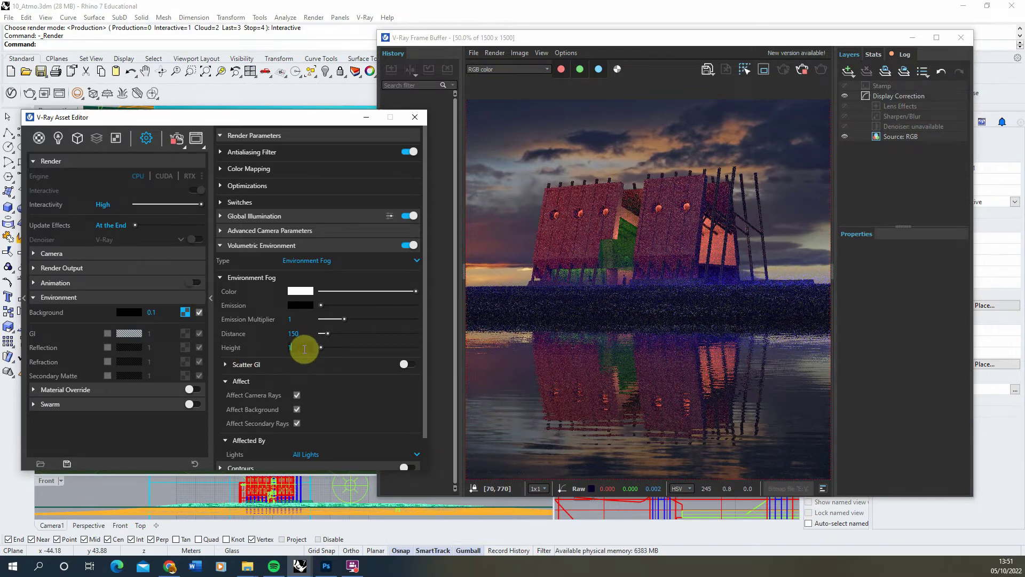
double_click(304, 348)
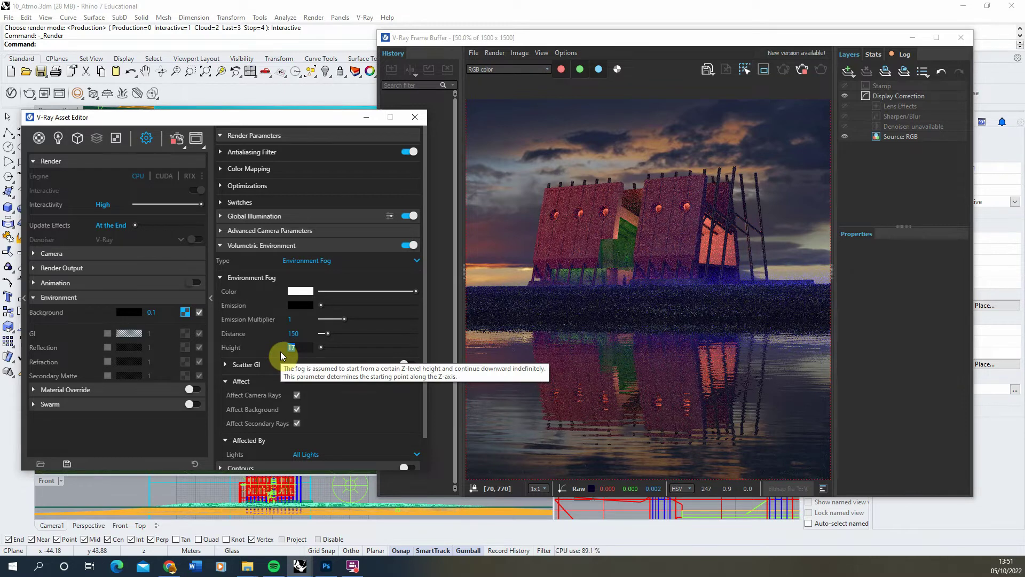
key(End)
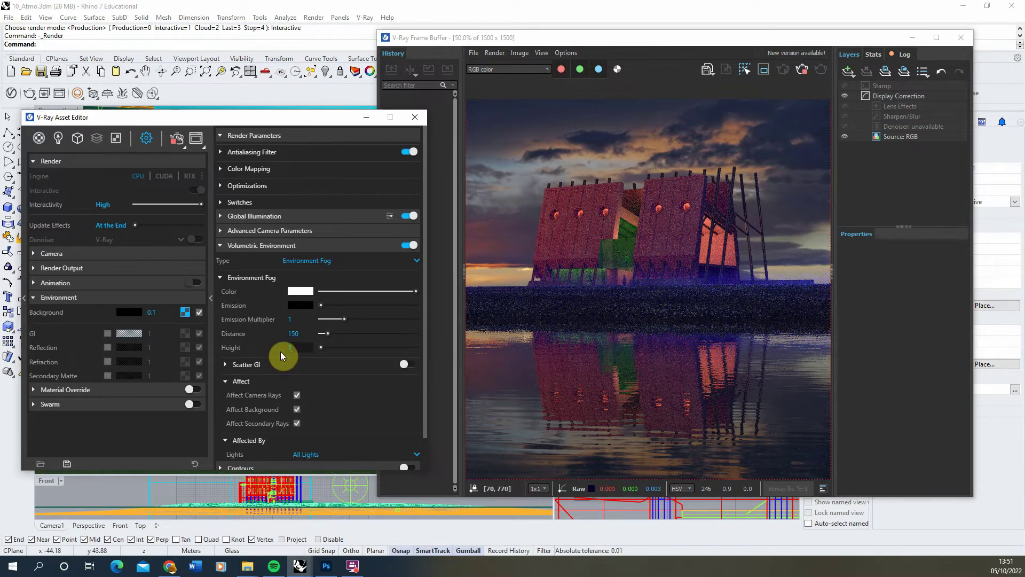
key(Return)
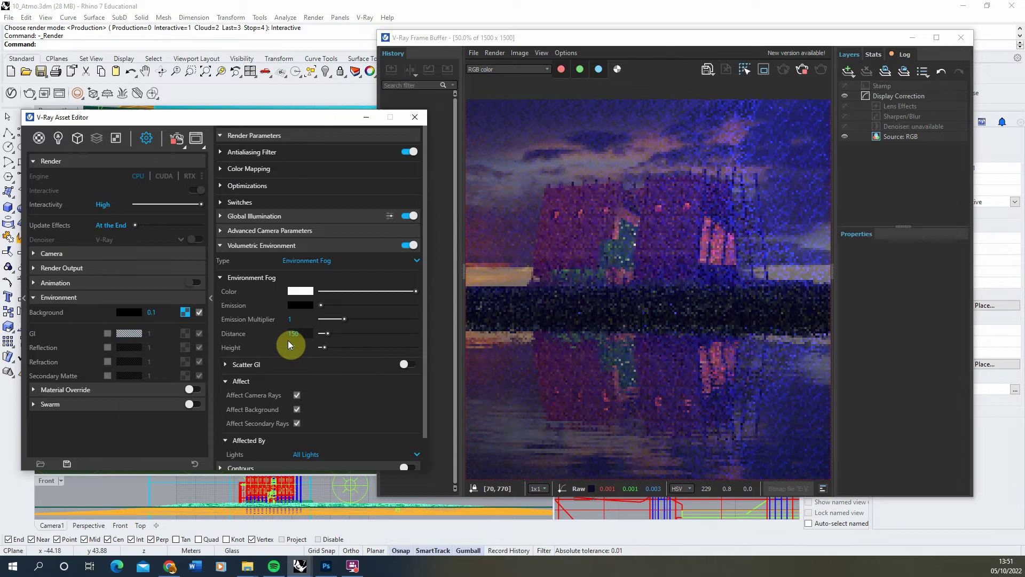
click(292, 347)
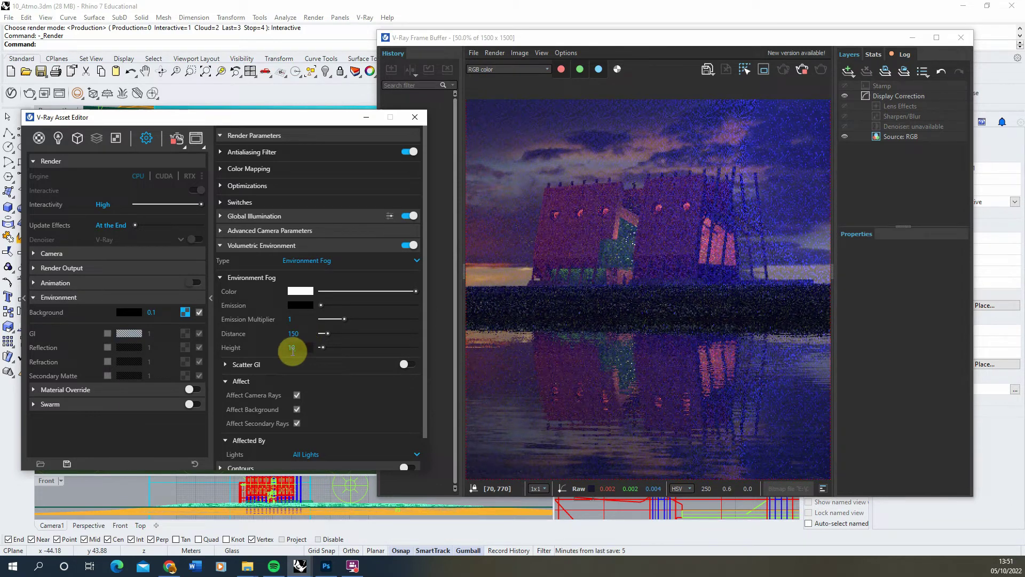
key(Return)
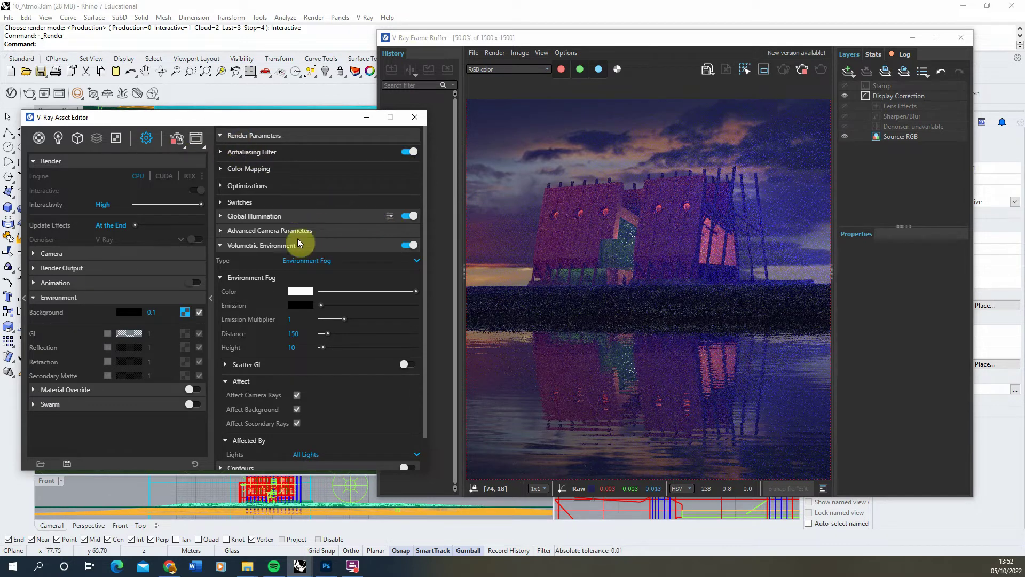
Give the fog a faint grey emission with V at 0.043 using the colour picker.
click(322, 305)
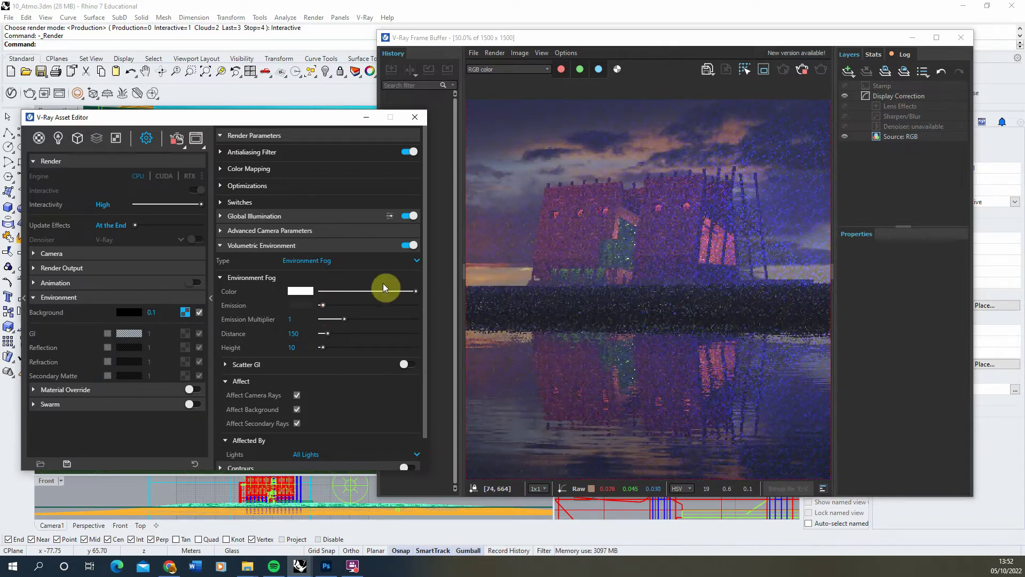
drag(331, 305, 319, 314)
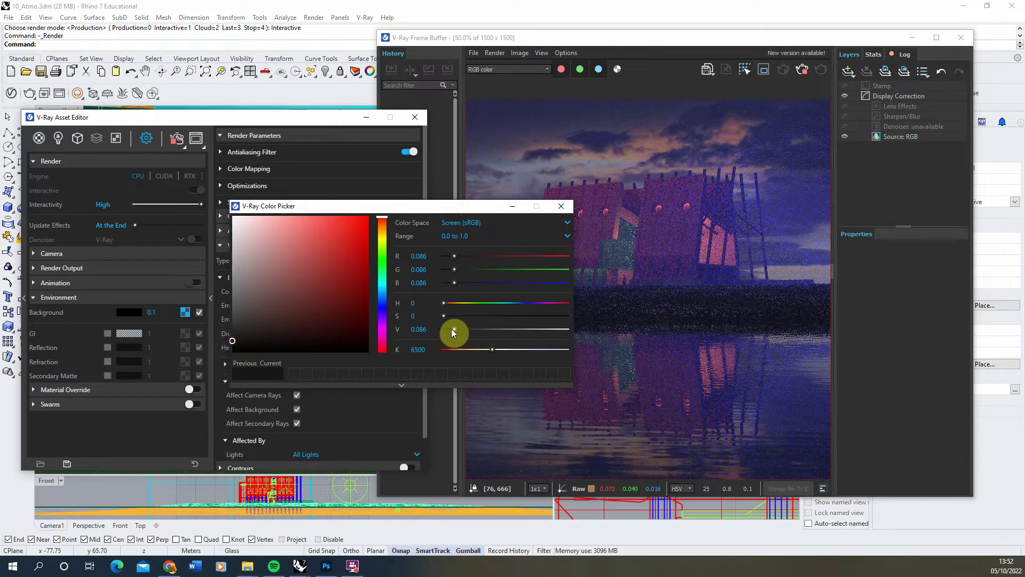
drag(454, 331, 449, 330)
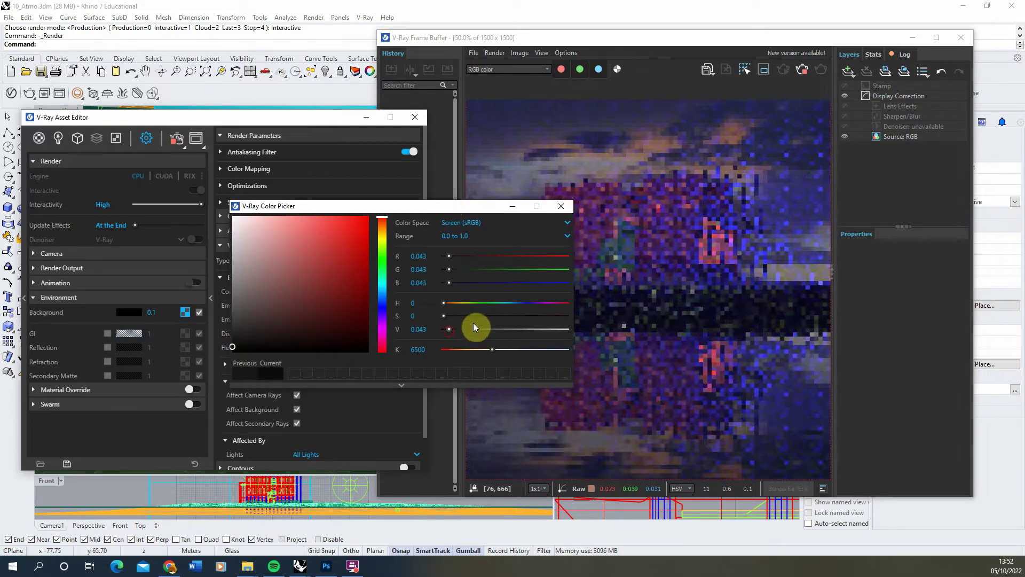
click(561, 206)
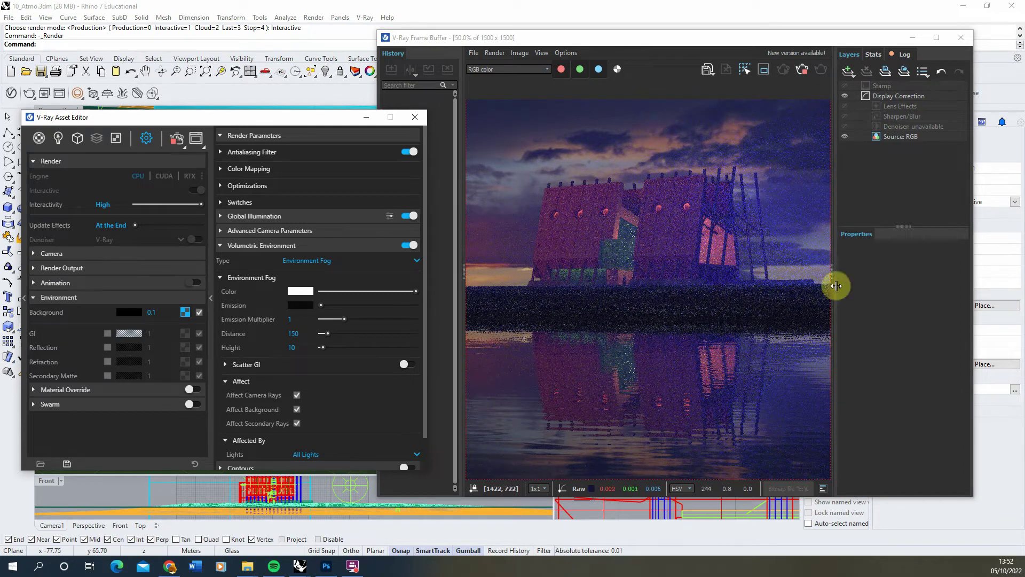
click(59, 139)
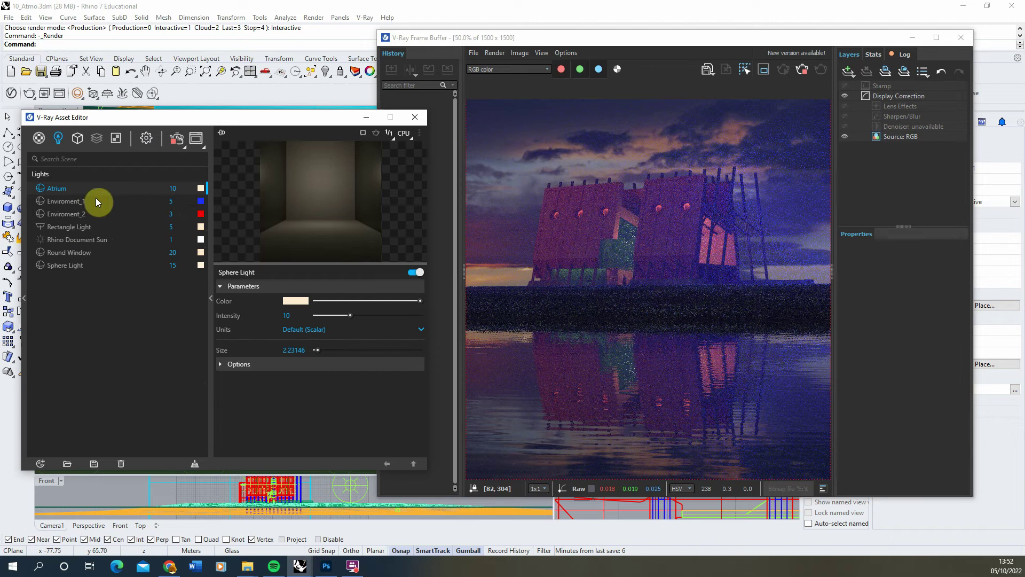
Set the Enviroment_1 light intensity to 3.
click(140, 202)
click(219, 318)
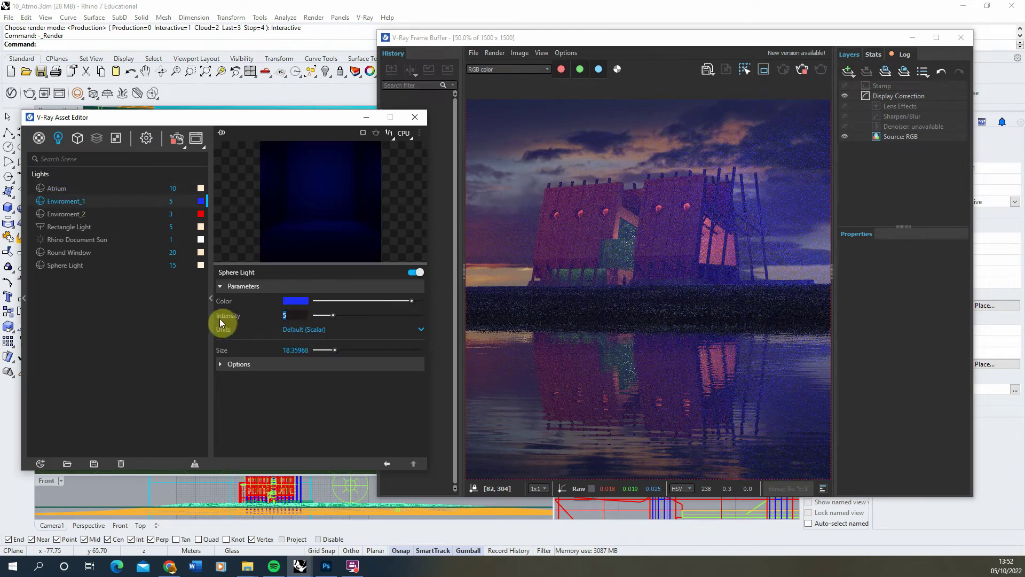
text(2)
key(Return)
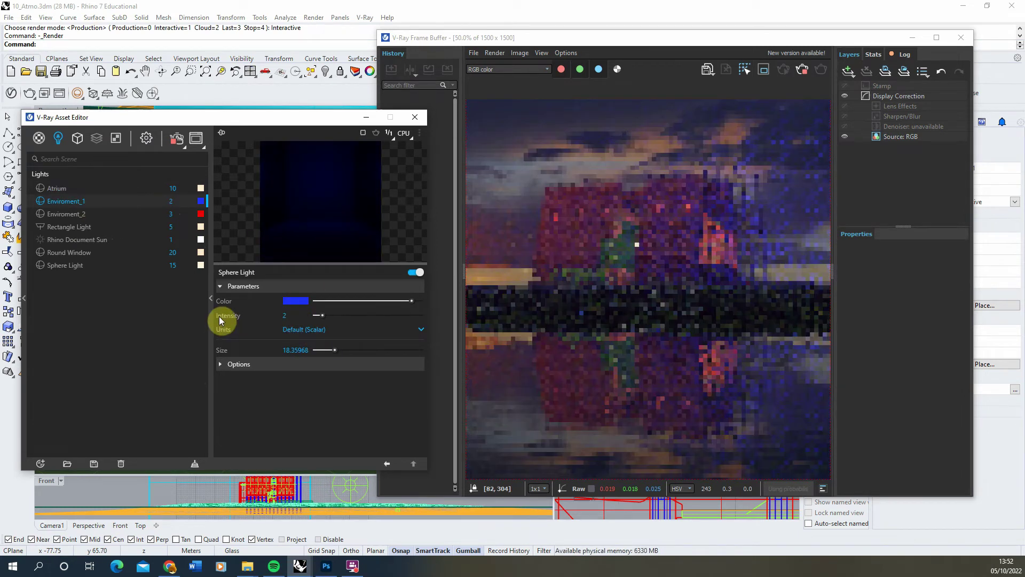
click(240, 318)
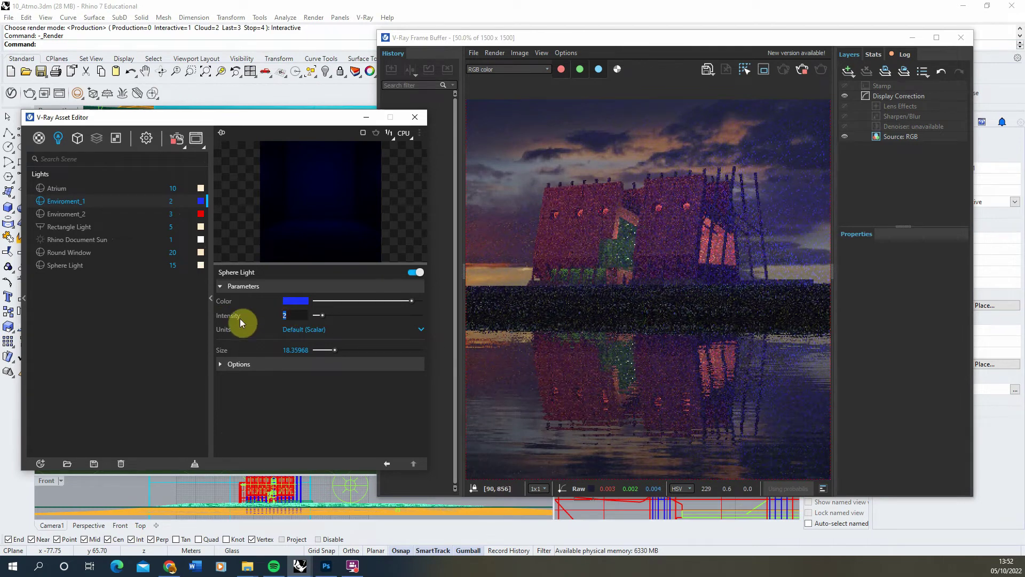
text(3)
key(Return)
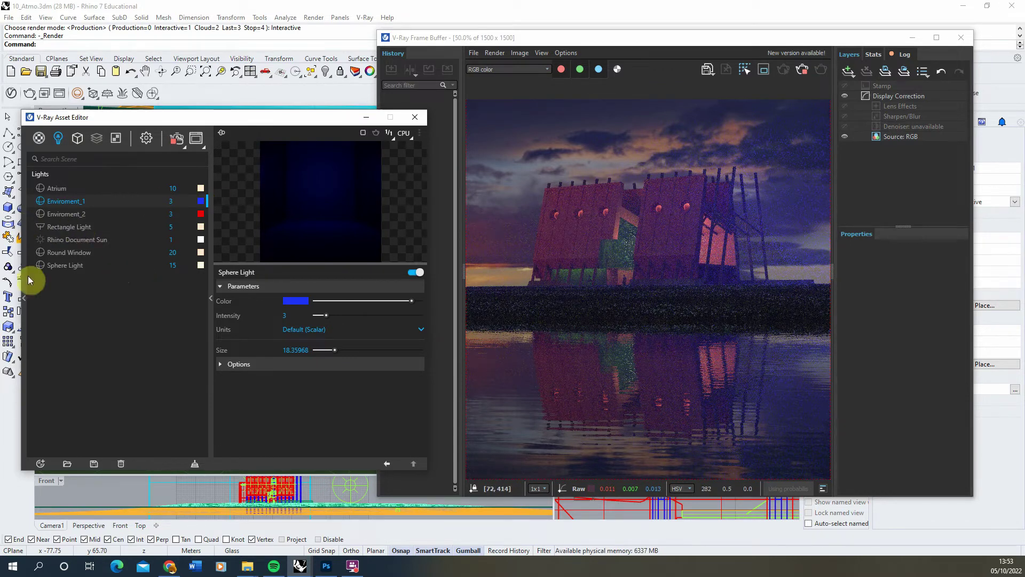
Set the Round Window intensity to 30 and the Sphere Light to 21.
click(93, 253)
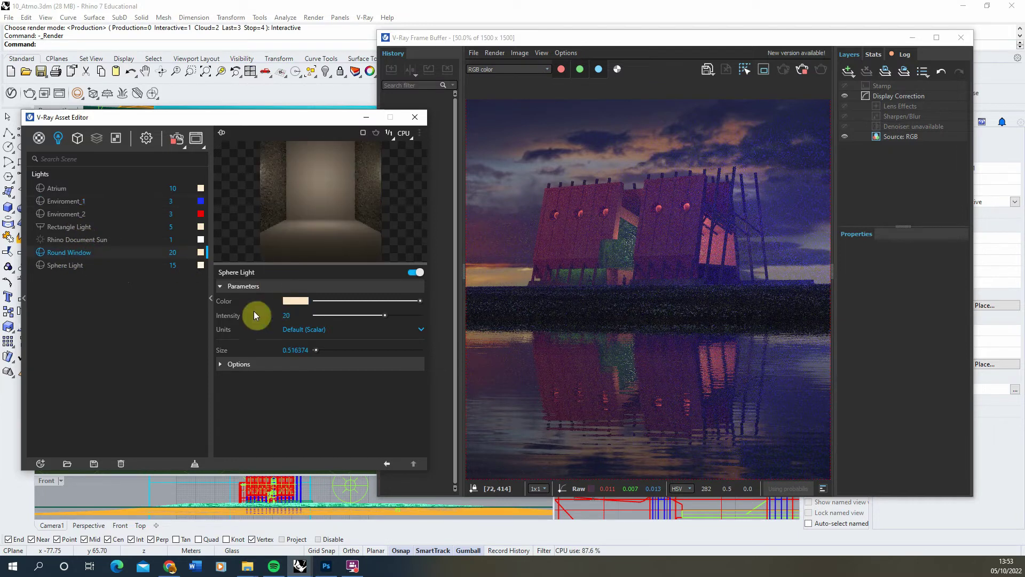
click(286, 315)
text(30)
key(Return)
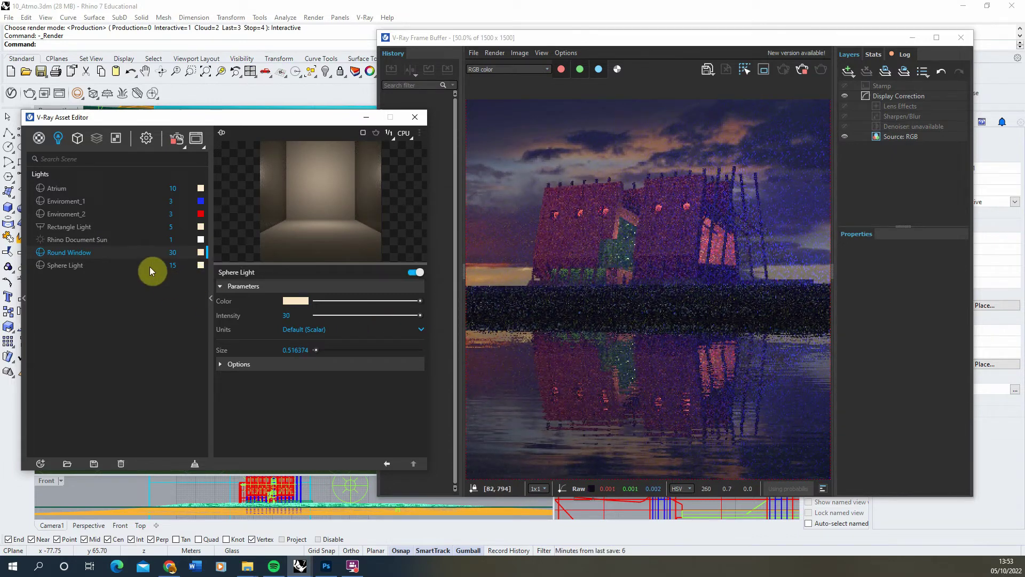
click(80, 265)
text(21)
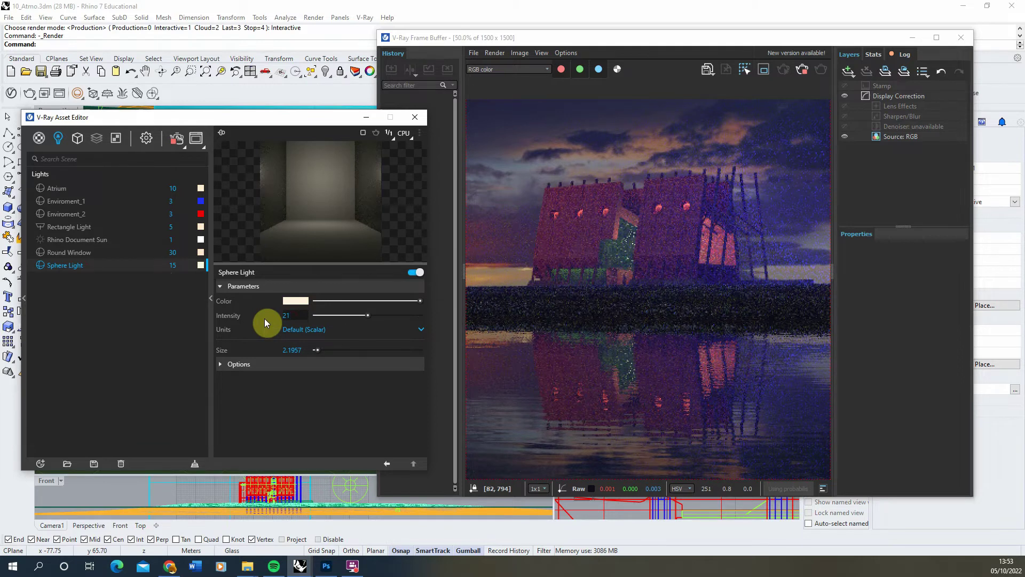
key(Return)
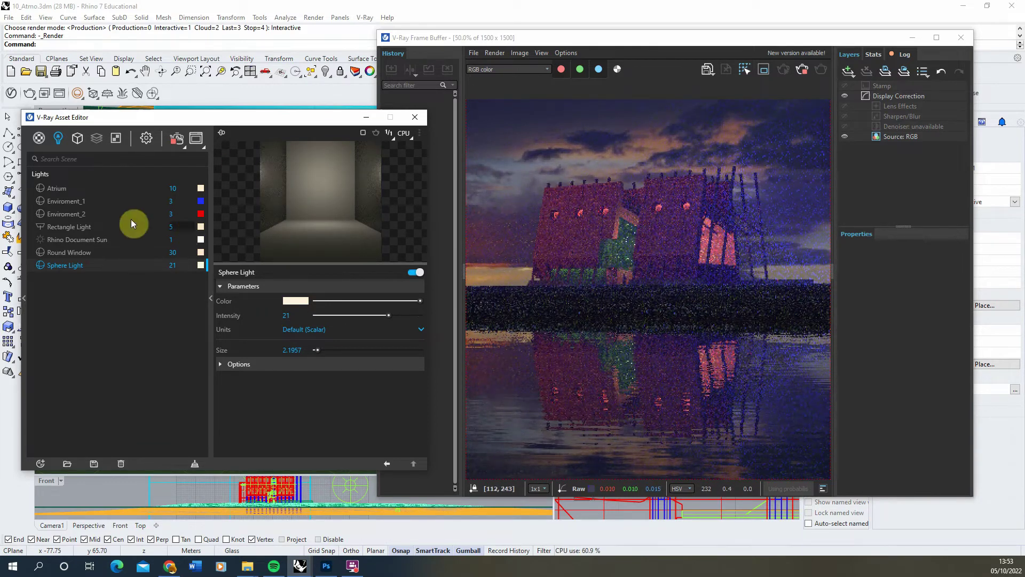
Set the Atrium light intensity to 15 and minimize the Asset Editor.
click(75, 188)
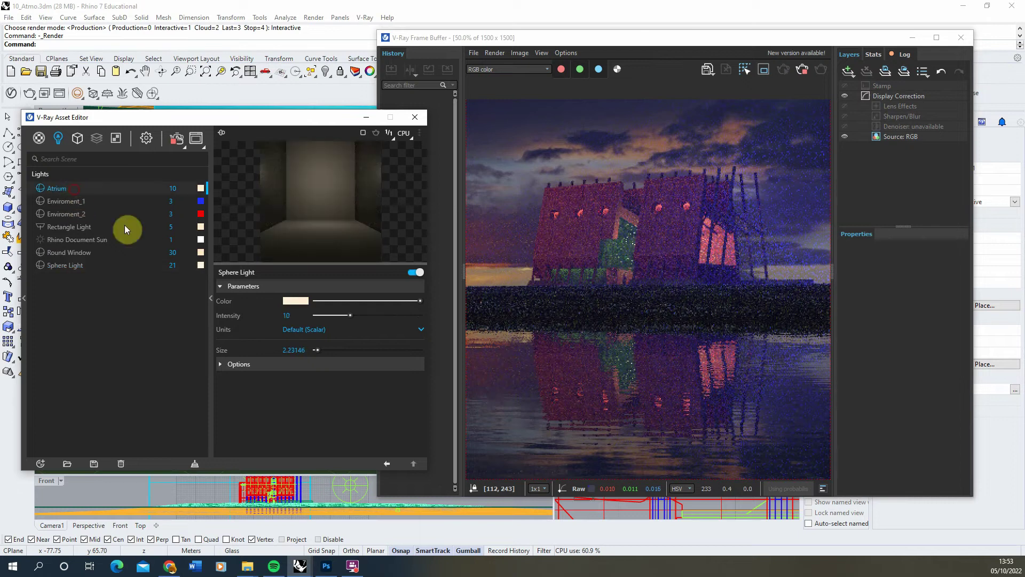
double_click(287, 316)
text(15)
key(Return)
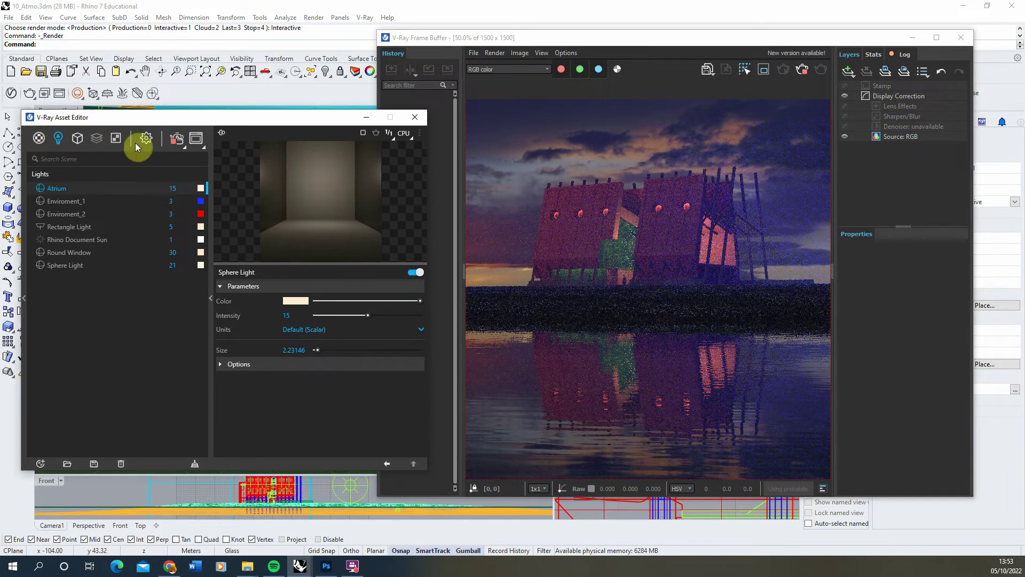
click(367, 119)
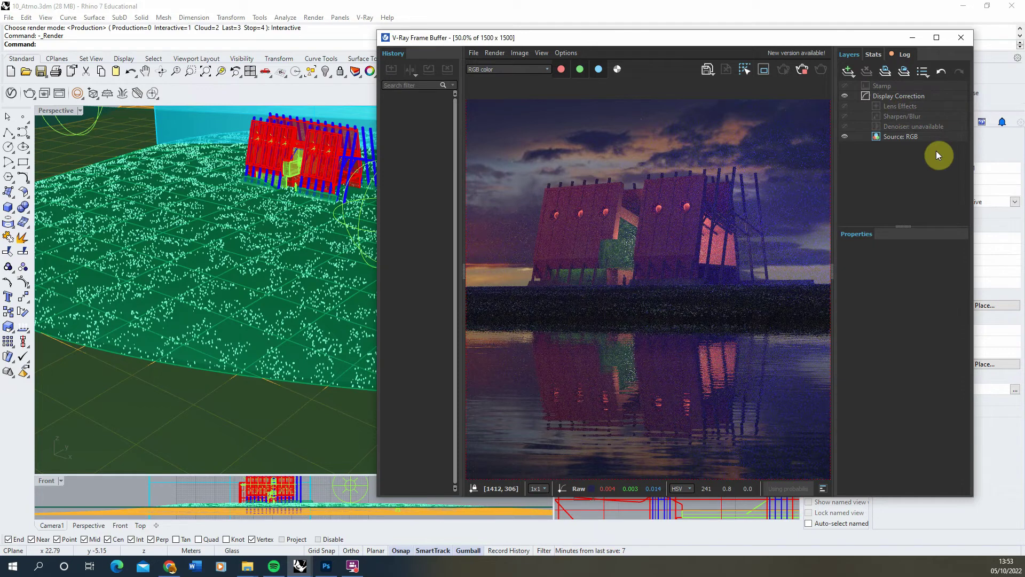
Enable bloom/glare in Lens Effects with a threshold of 0.1.
click(895, 108)
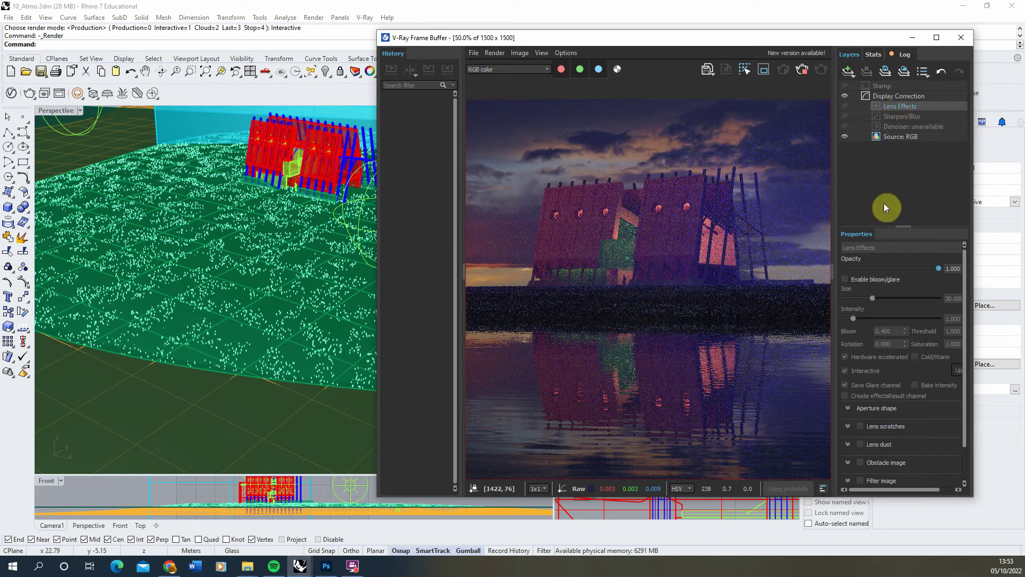
click(845, 280)
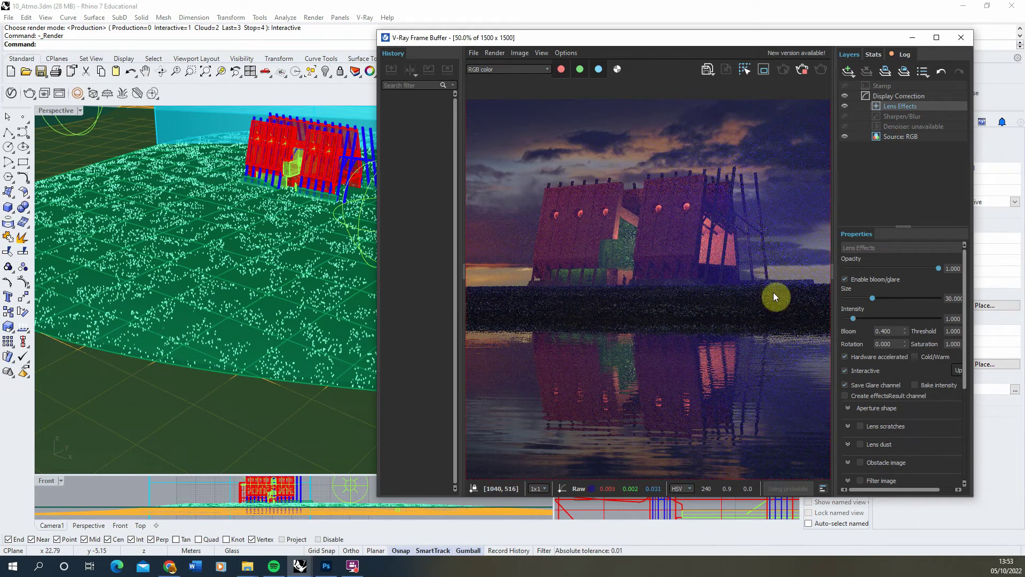
click(953, 331)
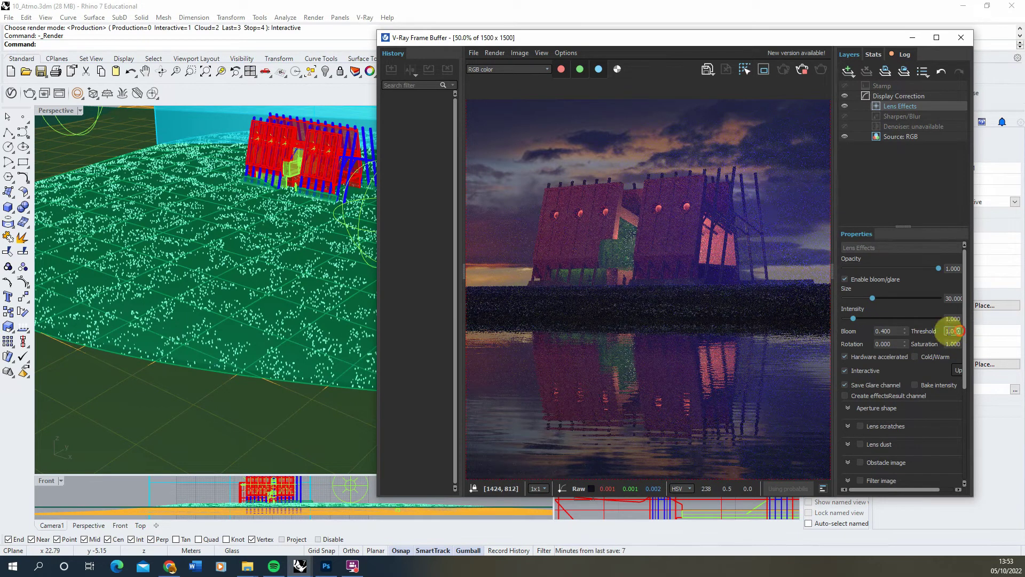
text(0.)
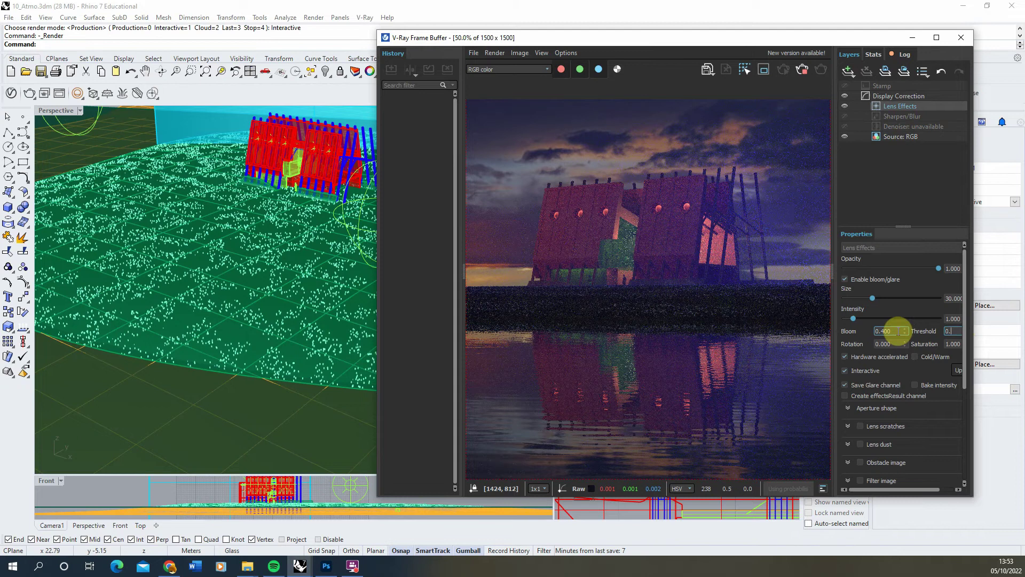
text(1)
key(Return)
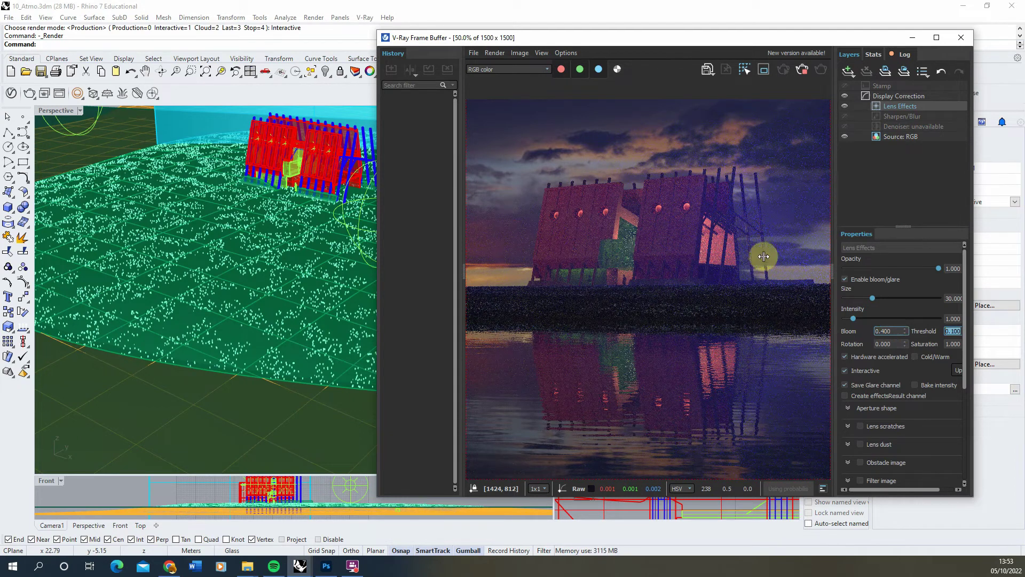
Try several glare intensities, settling on 11.
click(876, 319)
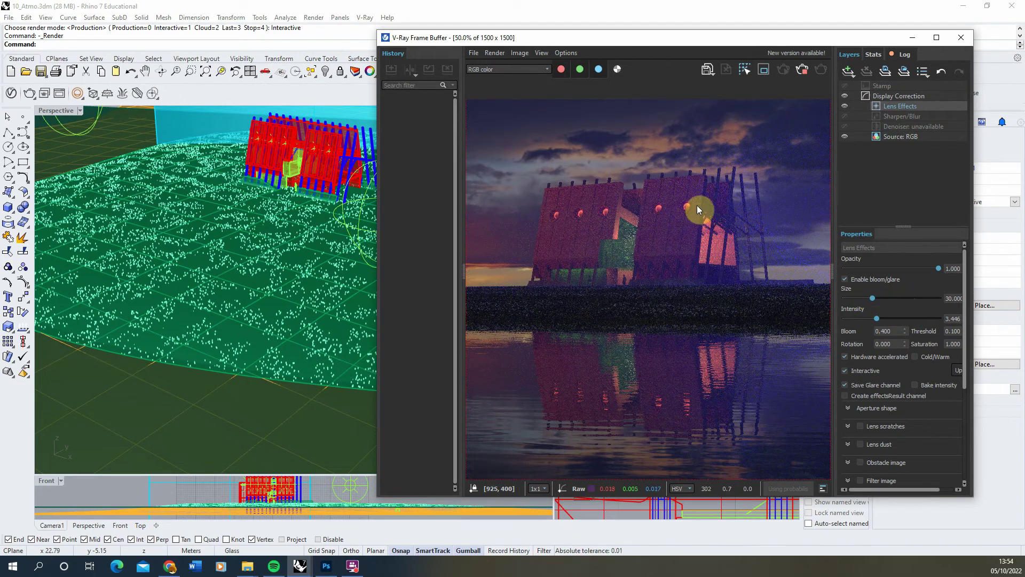
click(899, 319)
double_click(953, 319)
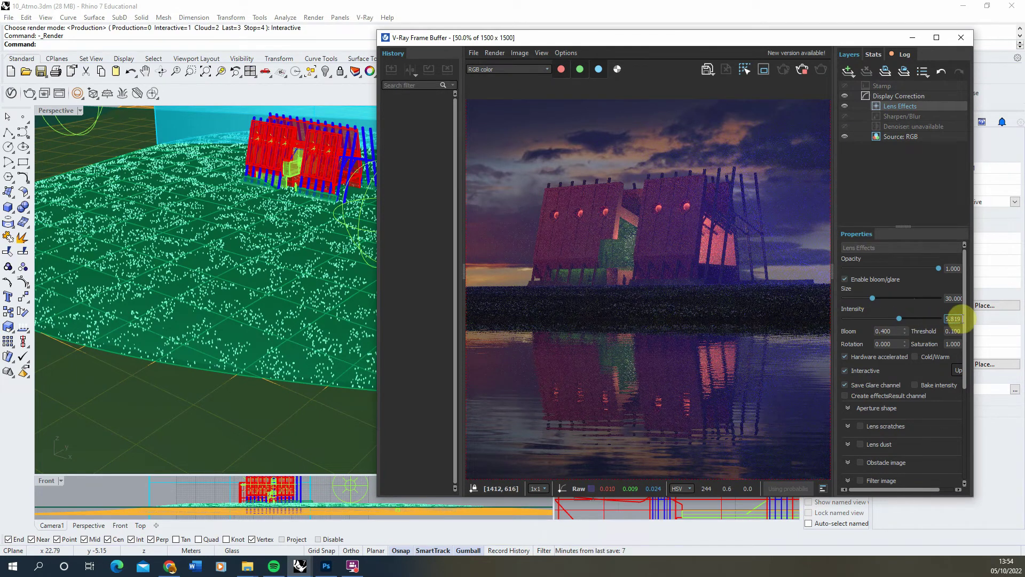
text(50)
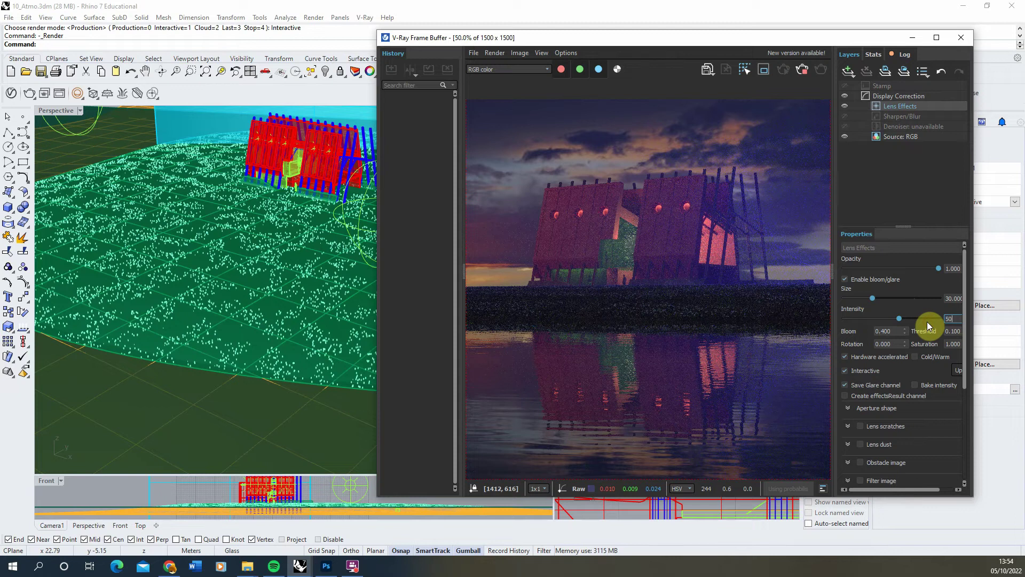
key(Return)
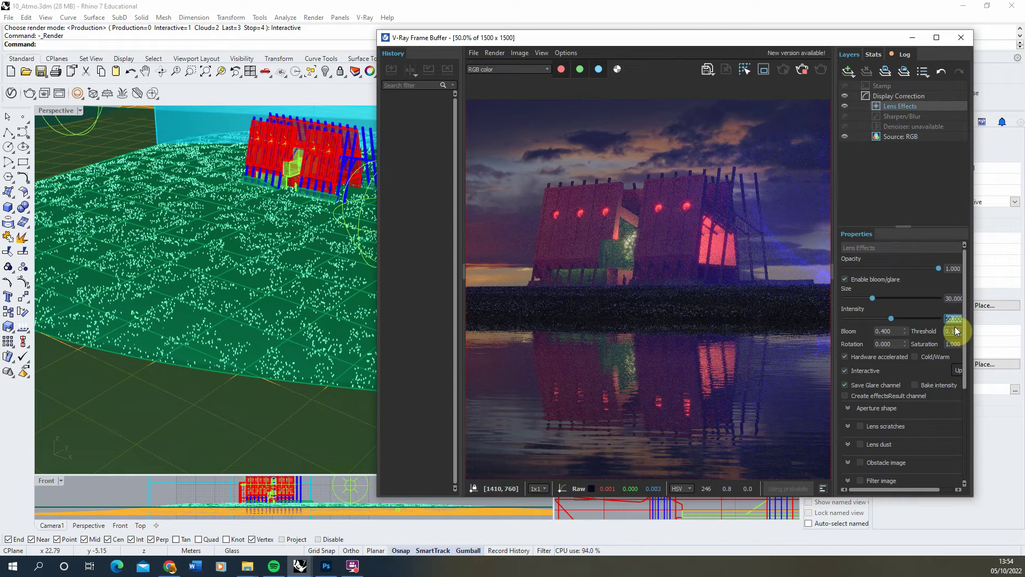
key(Return)
key(BackSpace)
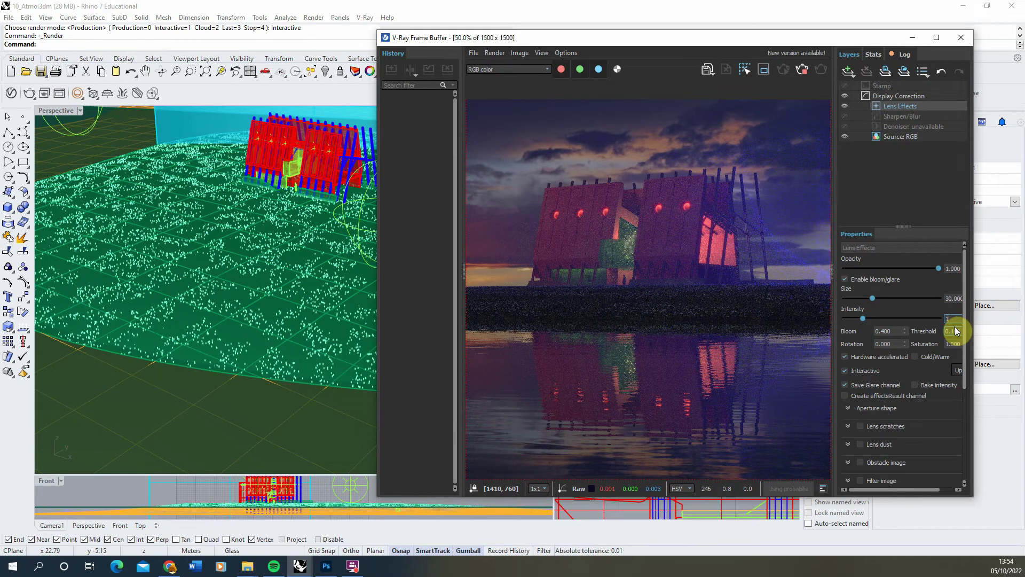
text(11)
key(Return)
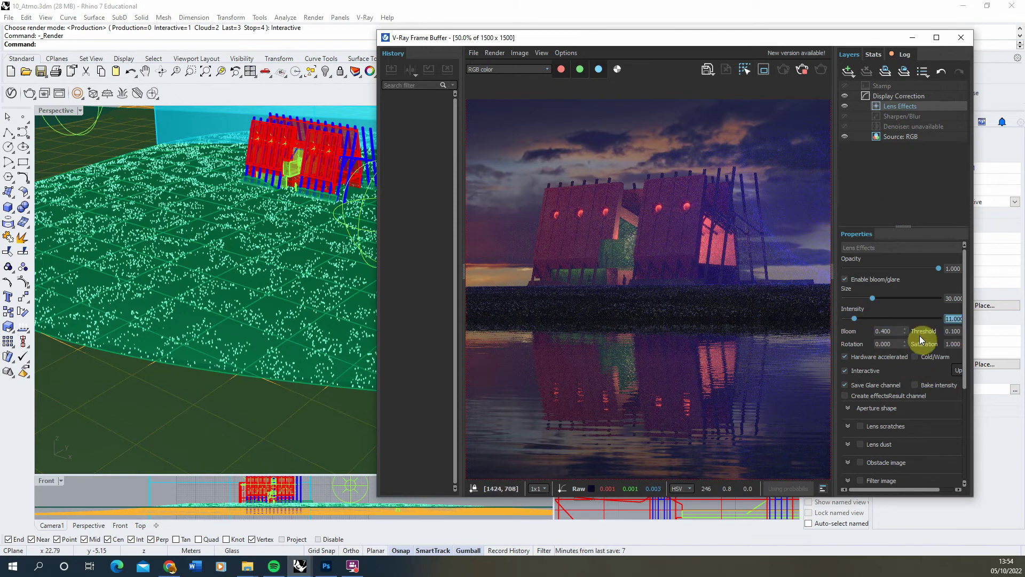
Set glare saturation to 0.6 and glare size to about 29.4.
click(952, 344)
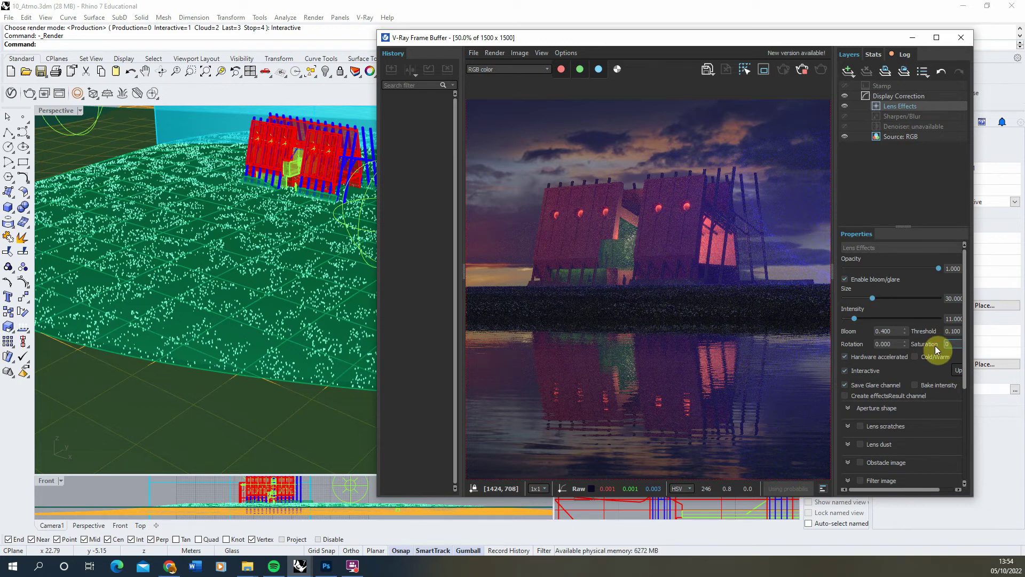
text(0.6)
key(Return)
drag(865, 298, 924, 299)
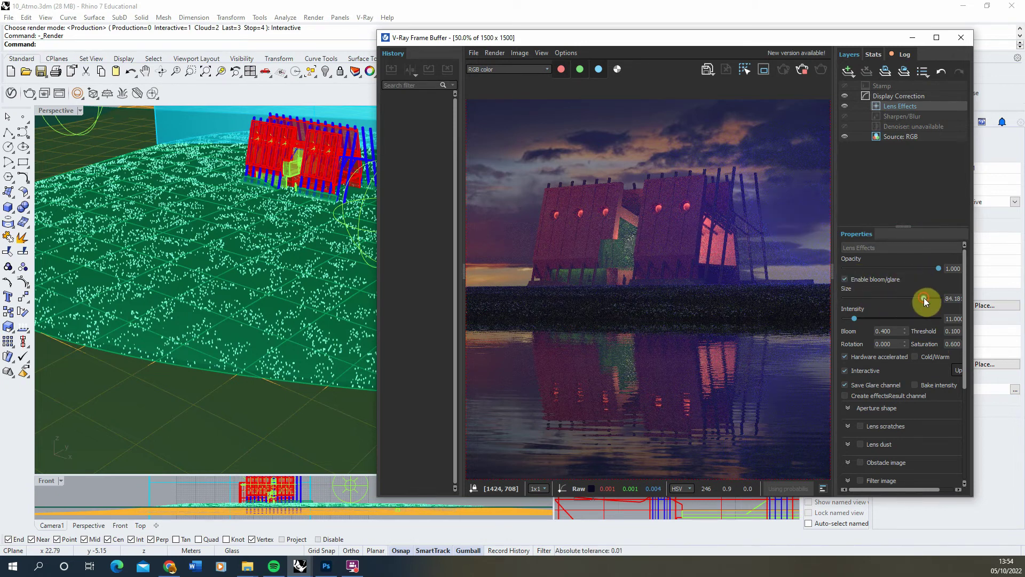
click(871, 297)
scroll(641, 251, down, 1)
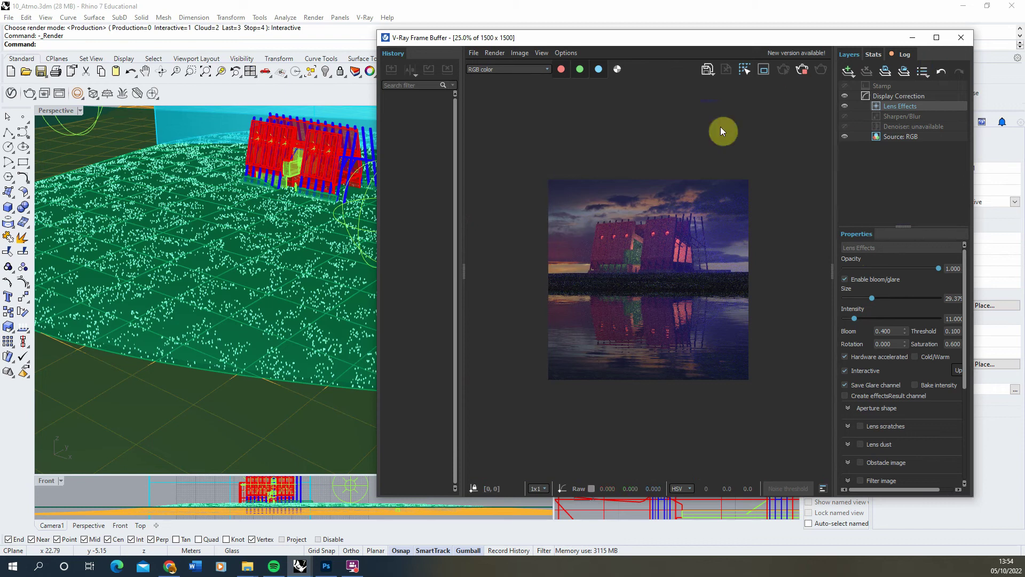
click(844, 107)
click(844, 107)
scroll(694, 188, up, 1)
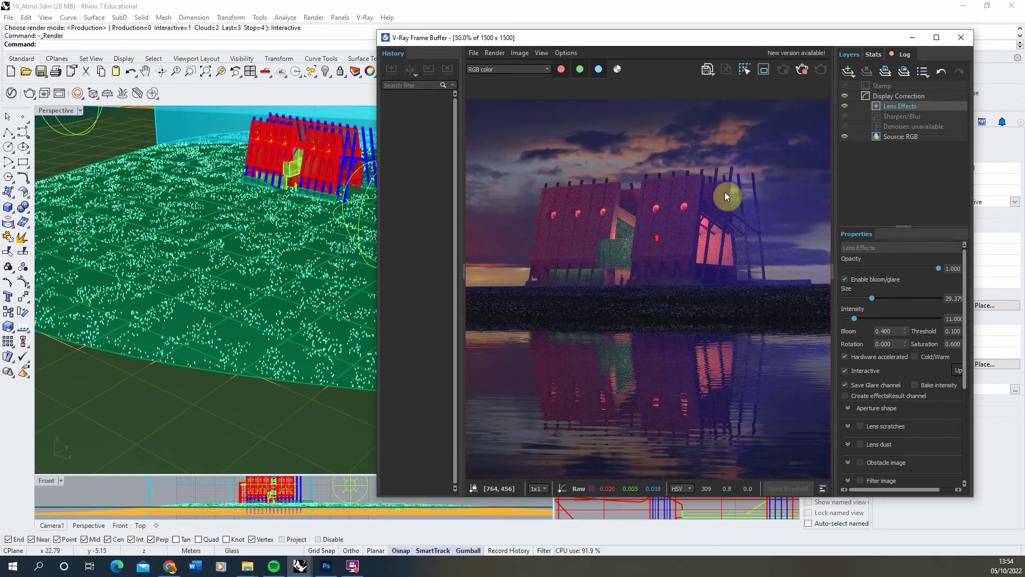
click(845, 107)
click(845, 107)
scroll(677, 252, down, 1)
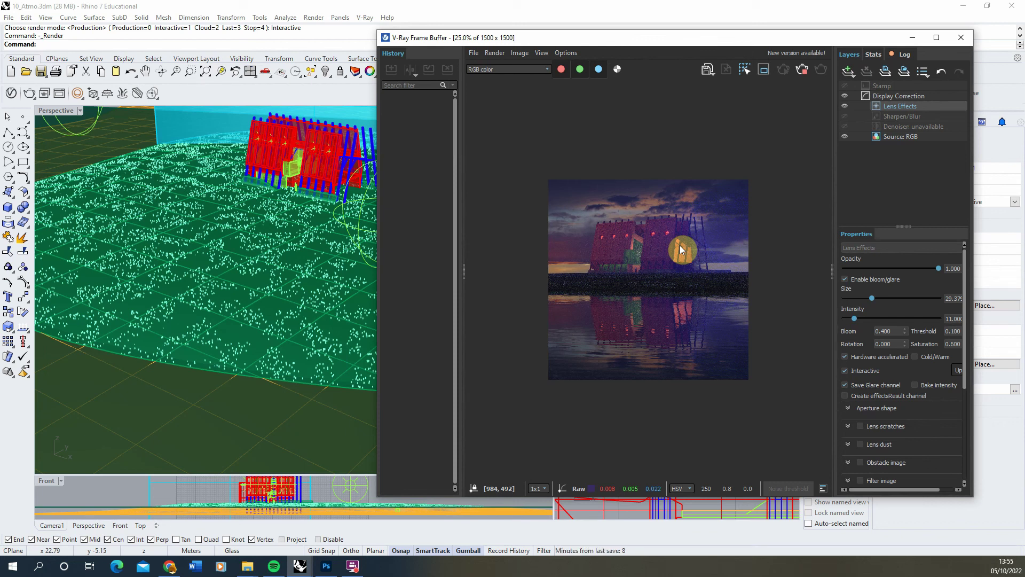
scroll(680, 245, up, 1)
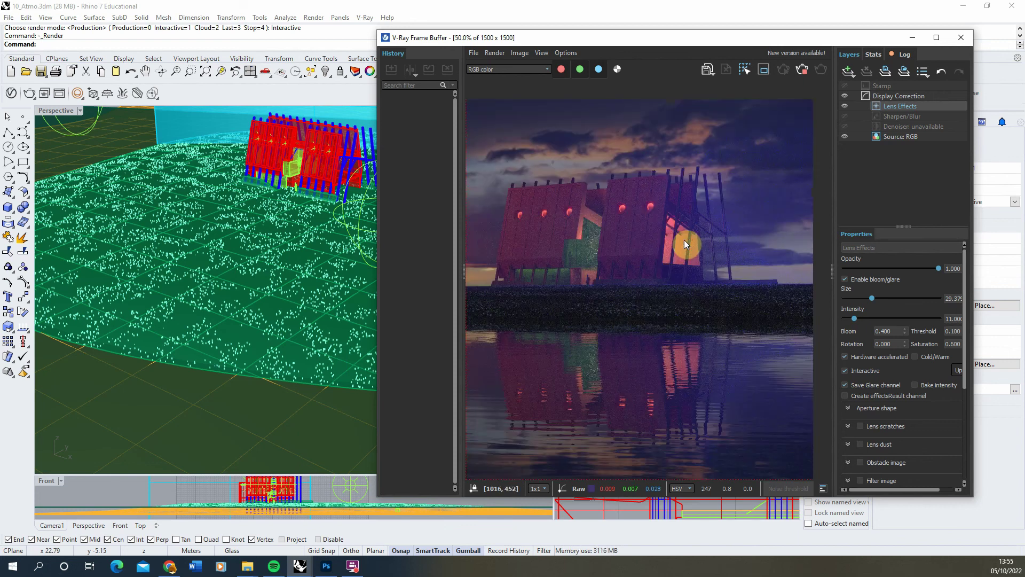